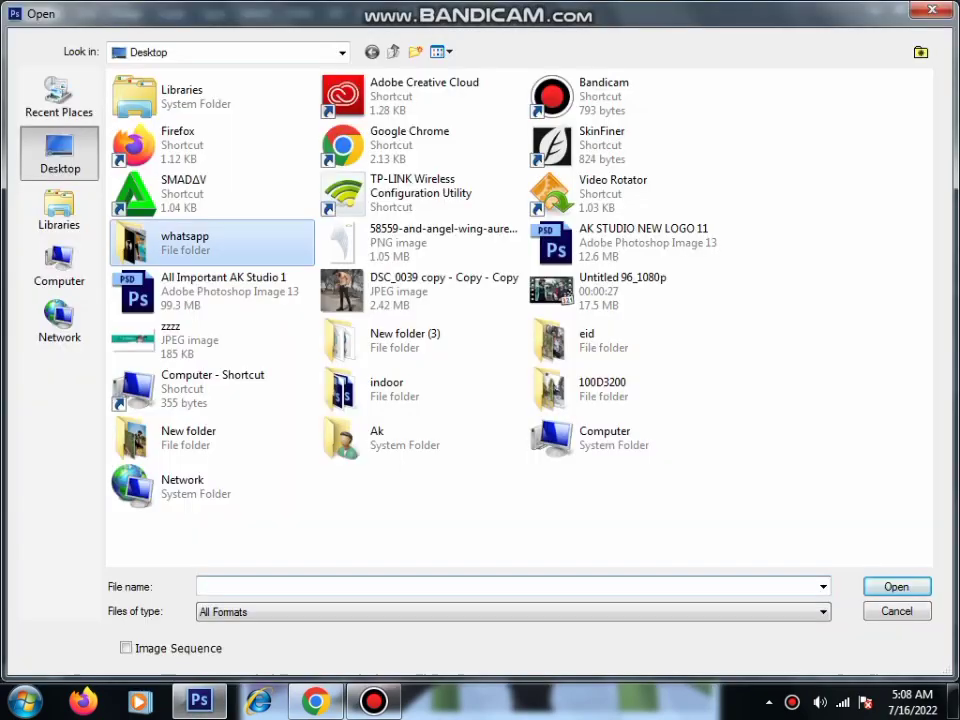
Open IMG_1762.jpg from the Desktop into Camera Raw 7.1
double_click(255, 120)
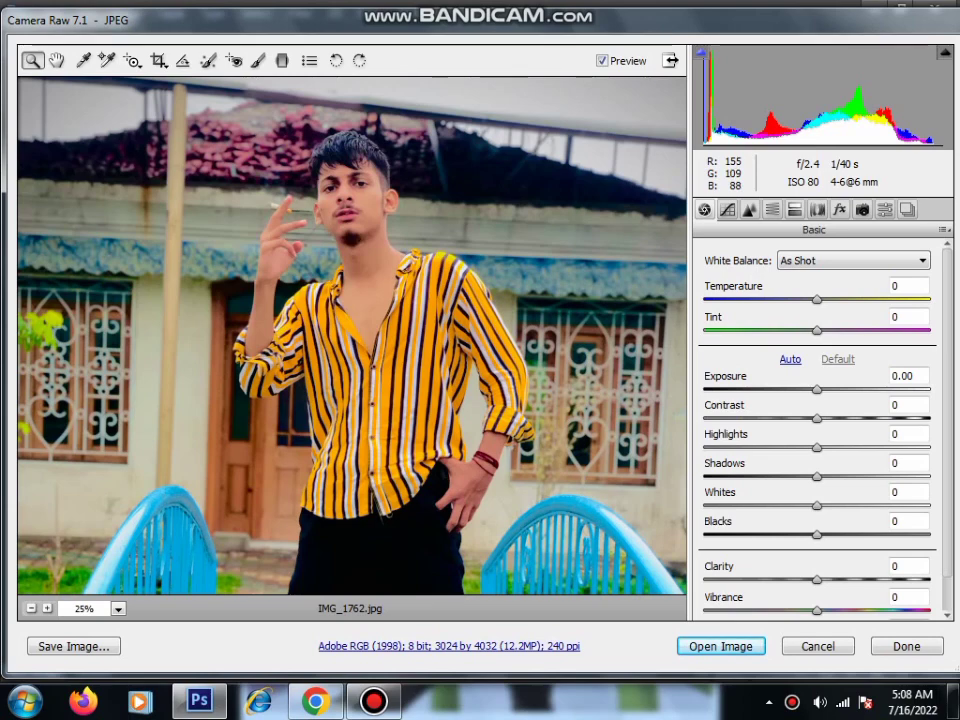
In the Basic panel, set Exposure +0.10, Shadows +14 and Blacks +3
key("ctrl+equal")
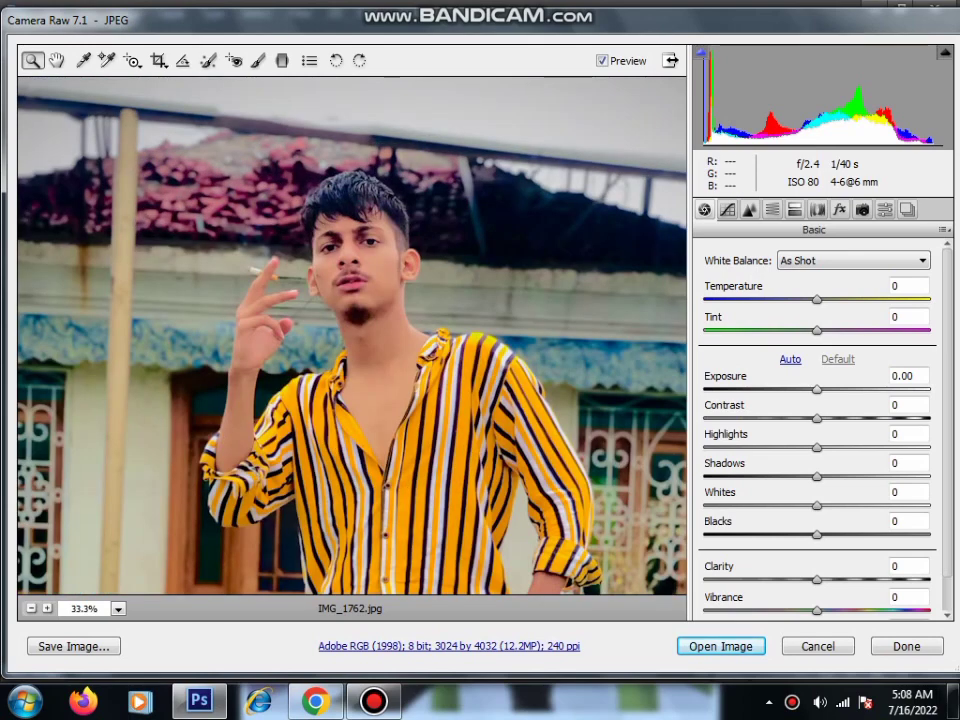
key("Up")
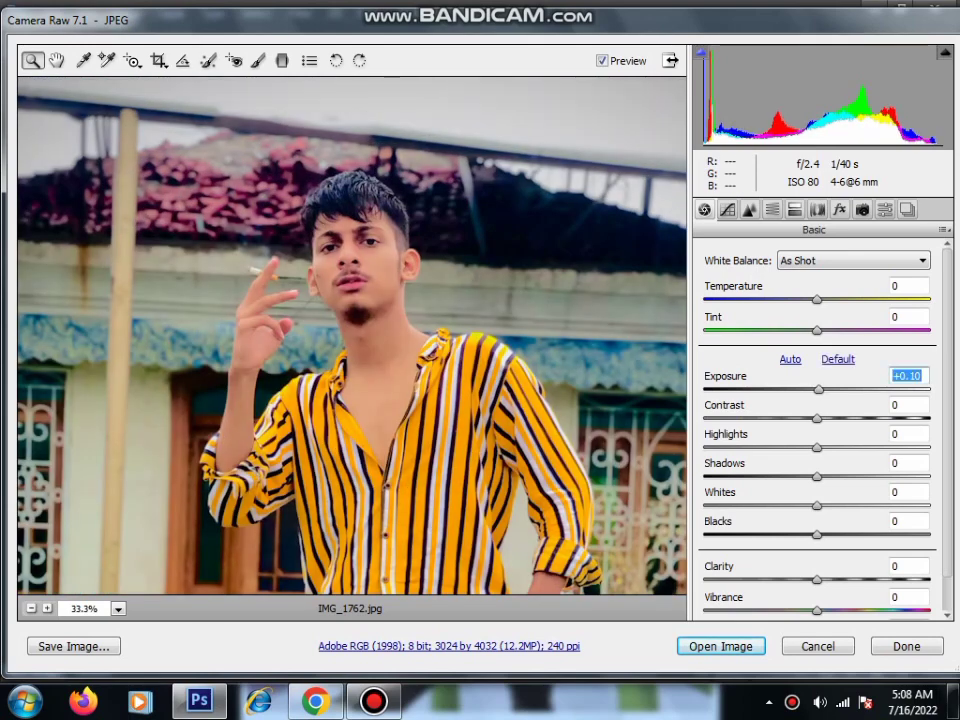
key("Tab")
key("Tab")
key("Tab")
key("Up")
key("Up")
key("Up")
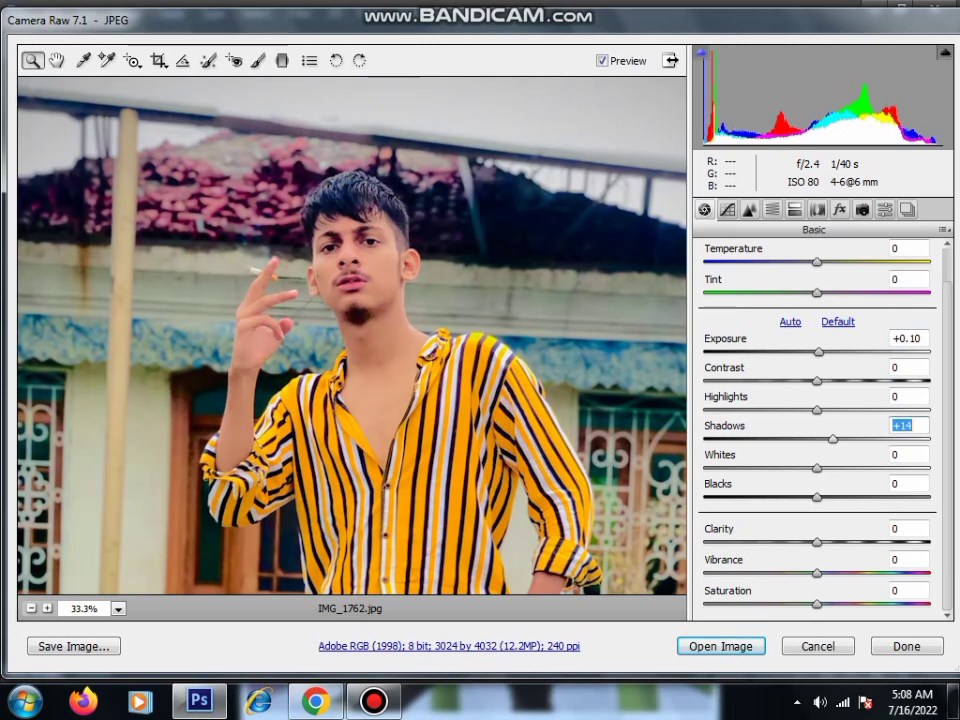
key("Tab")
key("Tab")
key("Down")
key("Down")
key("Down")
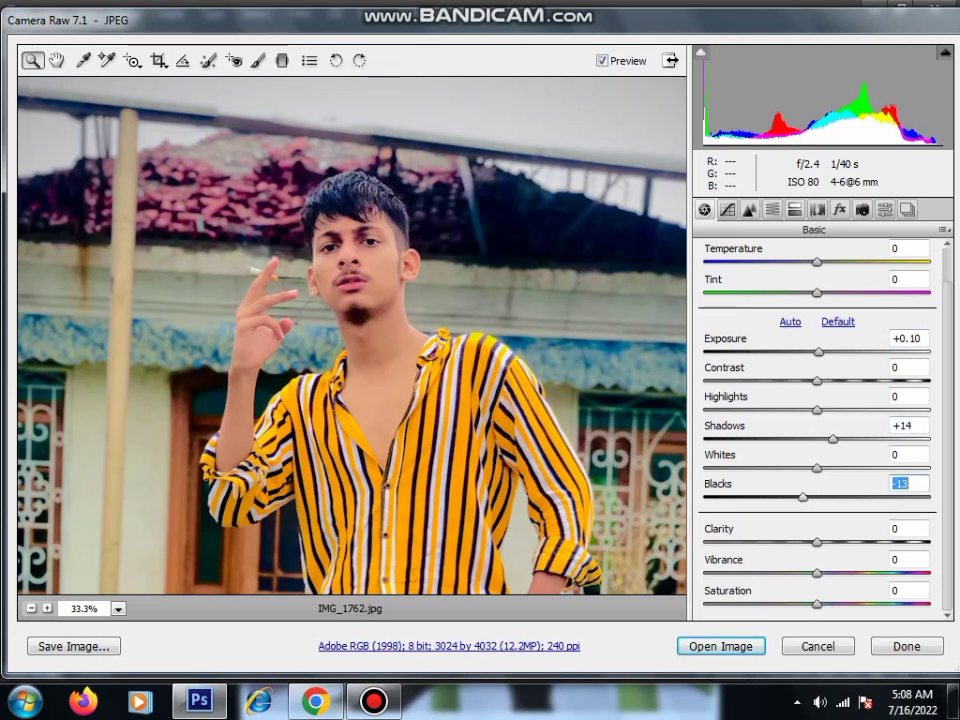
key("Up")
key("Up")
key("Up")
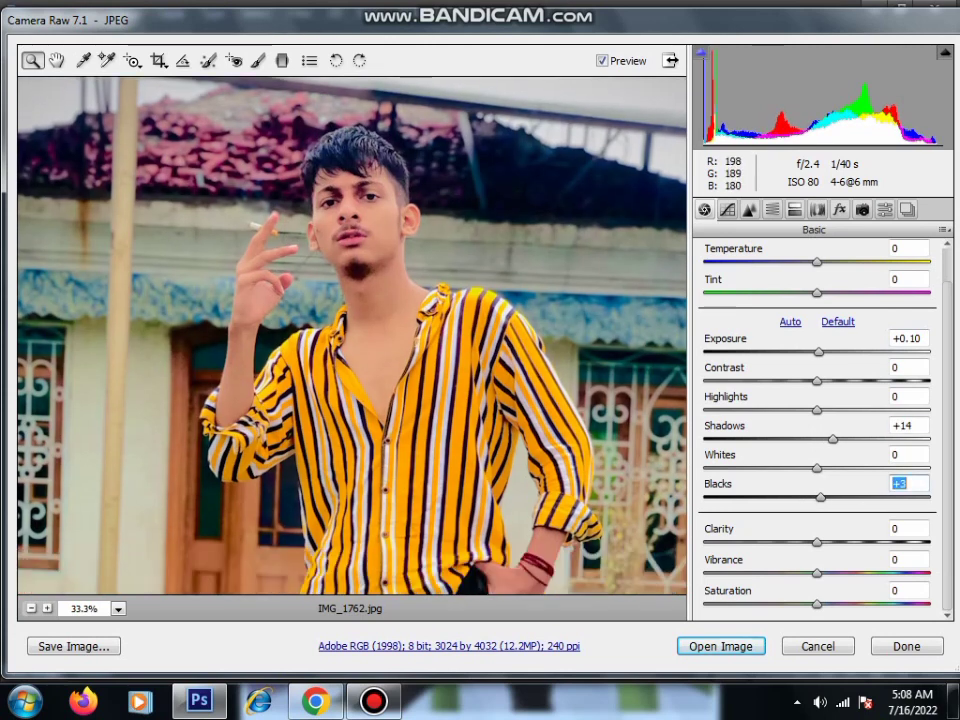
In HSL Saturation, set Oranges -24, Reds +3 and Yellows +12
key("ctrl+alt+4")
left_click(756, 281)
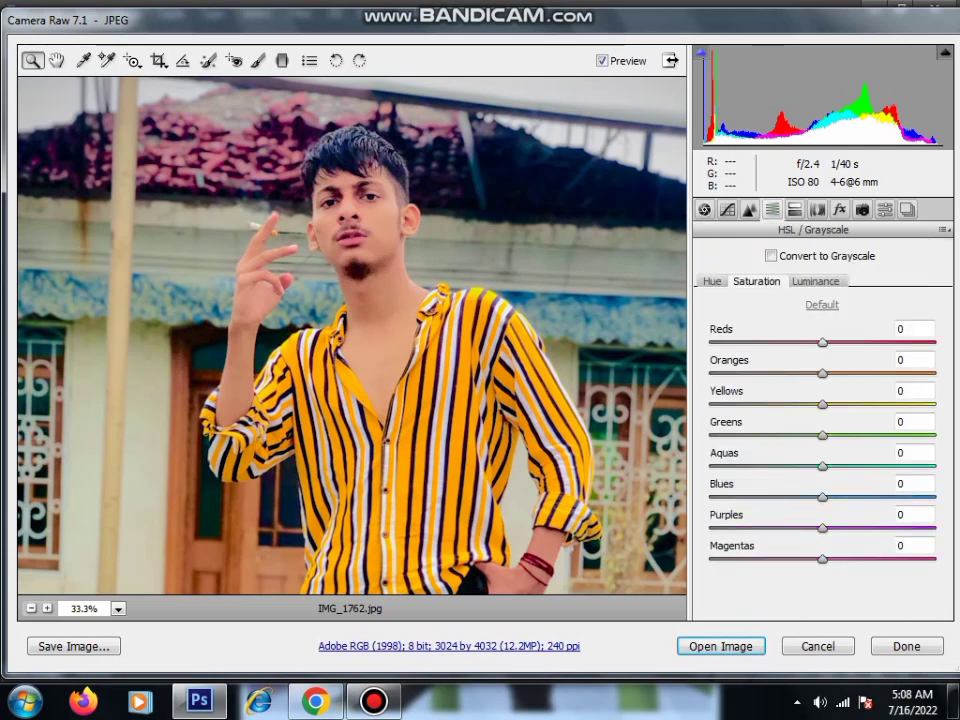
key("Down")
key("Down")
key("Down")
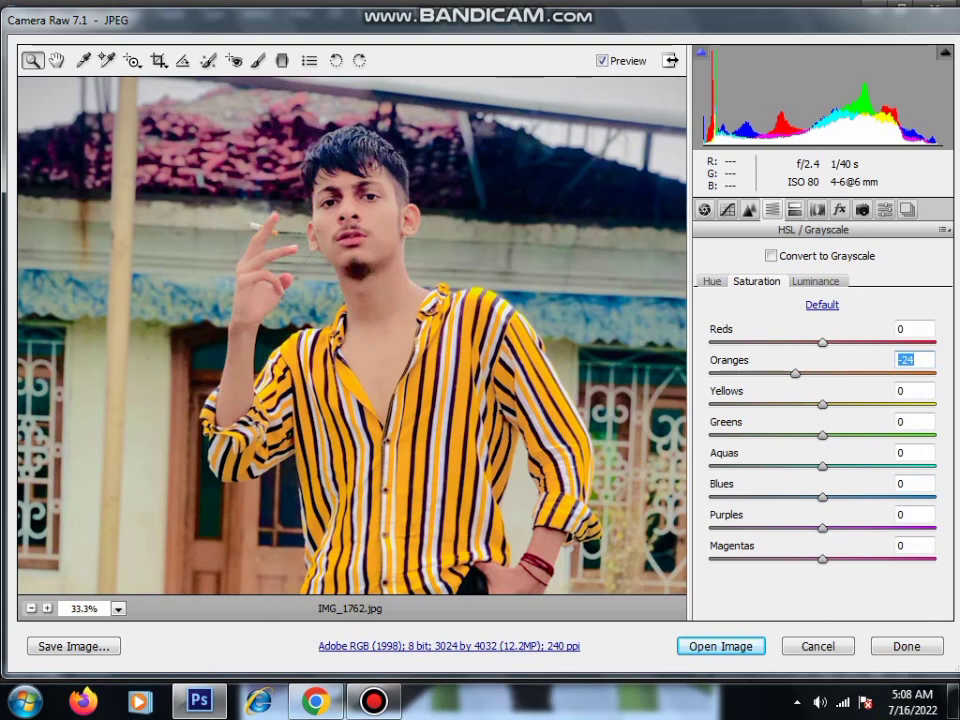
key("shift+Tab")
key("Up")
key("Up")
key("Up")
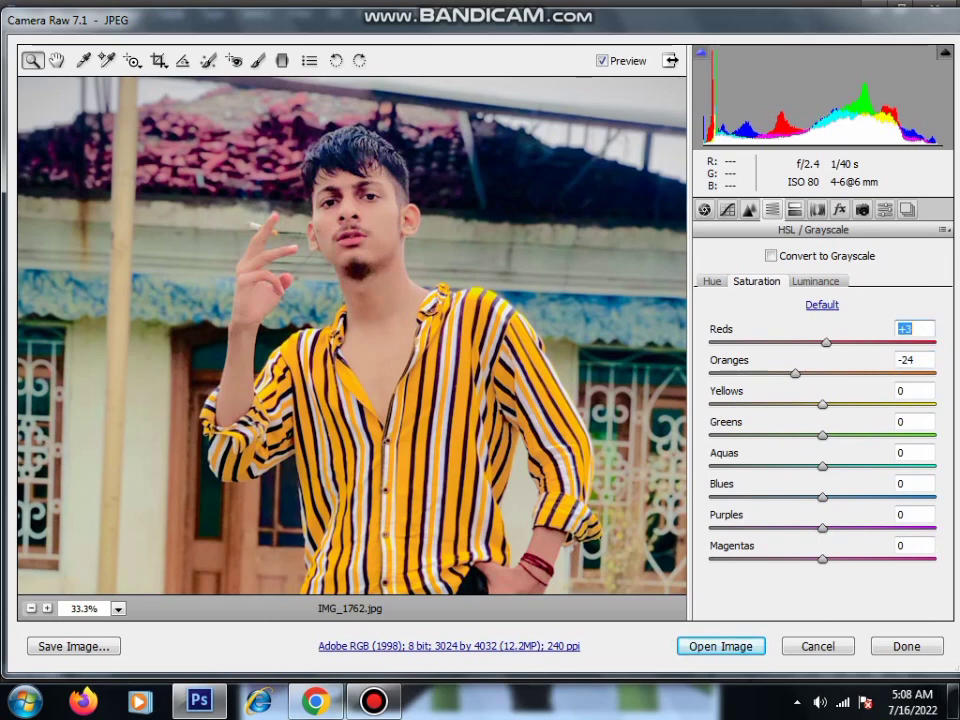
key("Tab")
key("Tab")
key("shift+Up")
key("shift+Up")
right_click(431, 211)
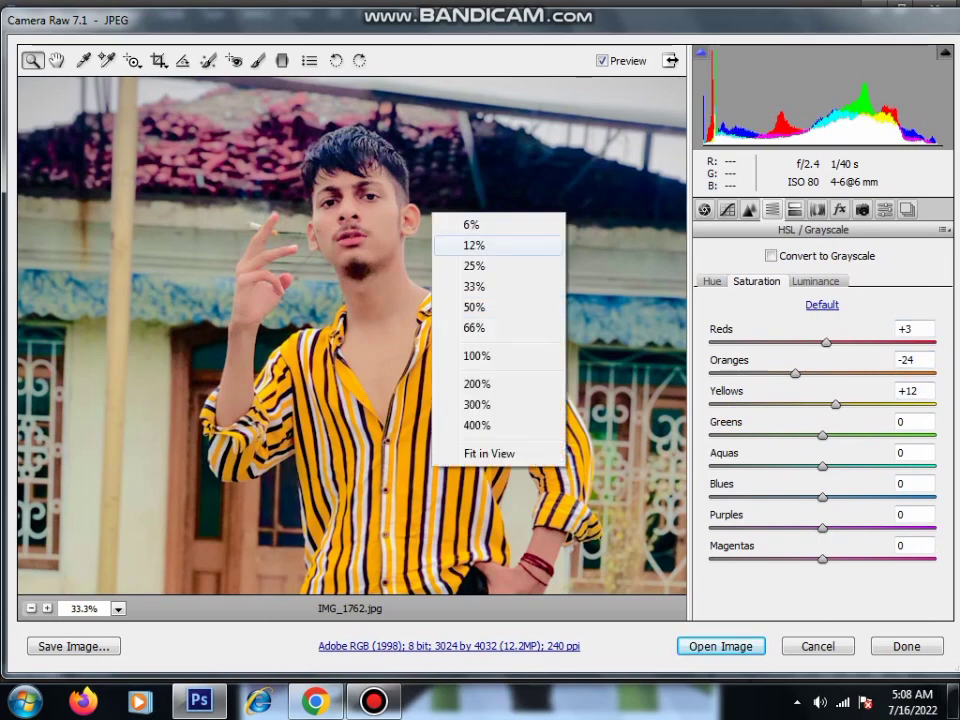
left_click(470, 242)
left_click(340, 160)
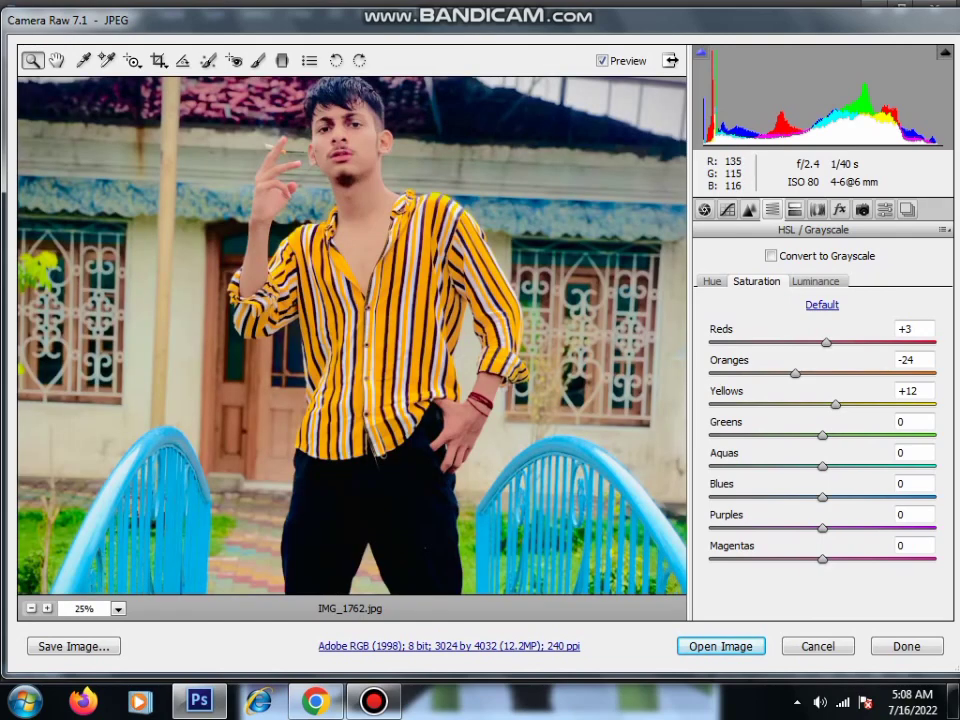
Apply the Camera Raw edits, duplicate Background as Background copy, and zoom to 100%
key("Escape")
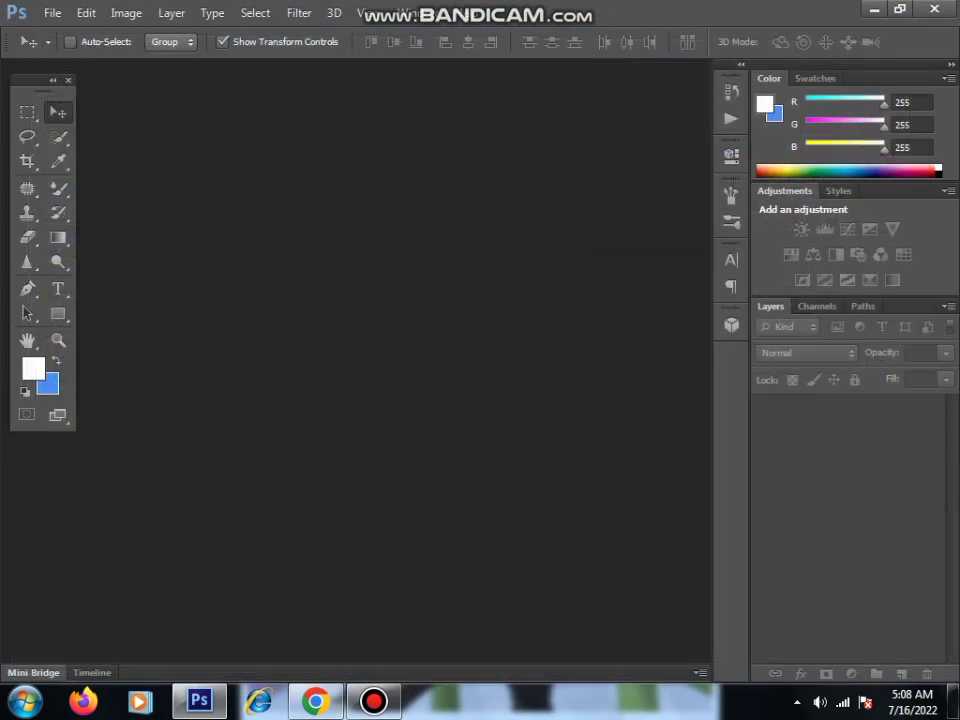
key("z")
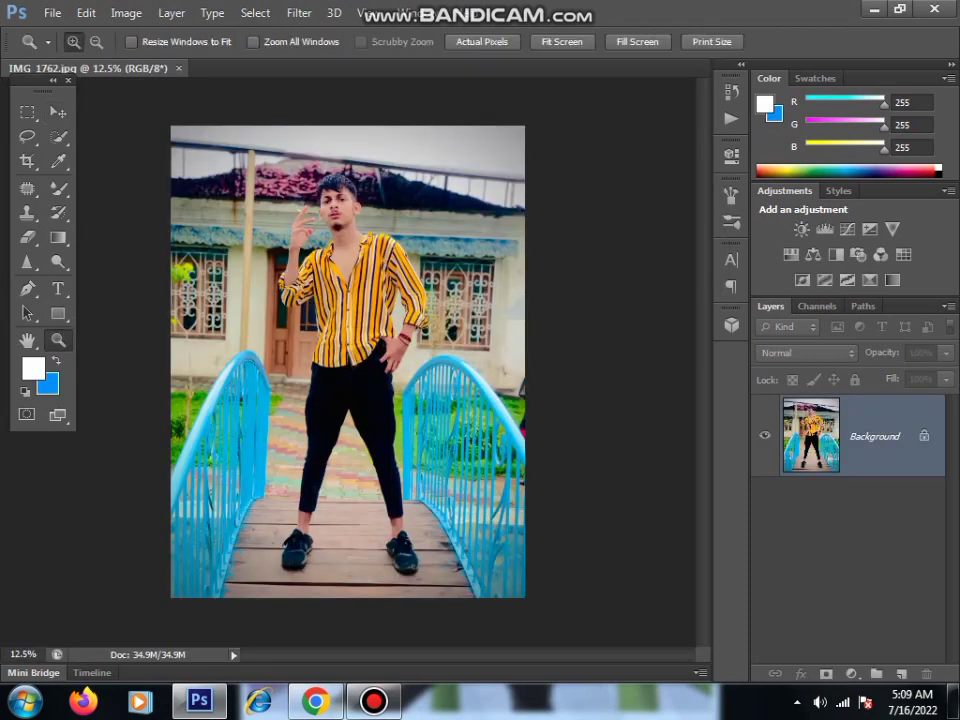
key("ctrl+plus")
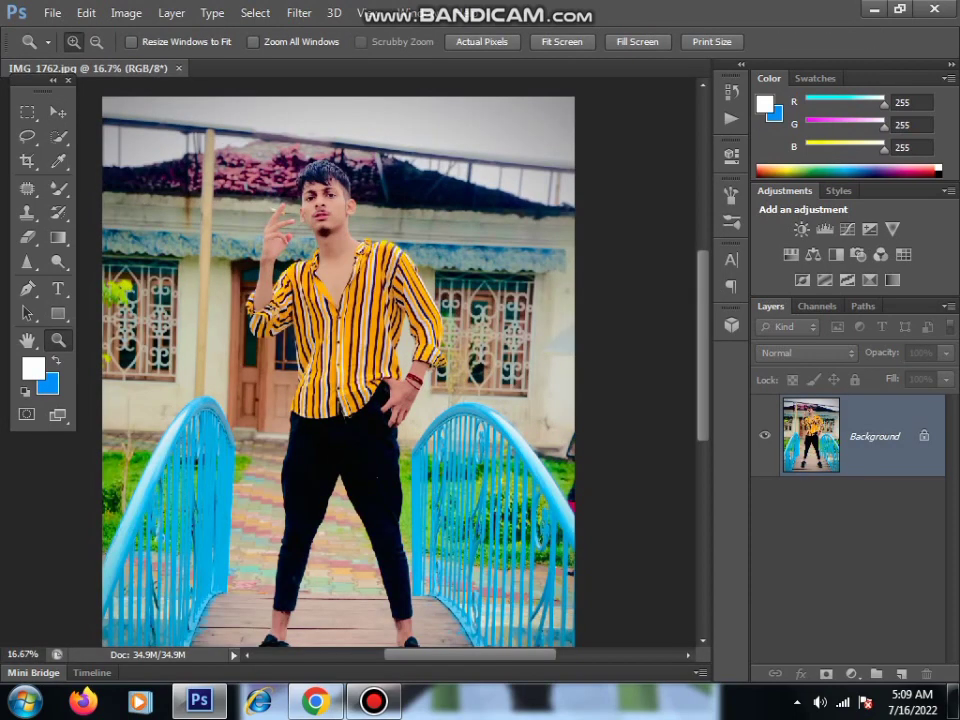
right_click(752, 430)
left_click(803, 465)
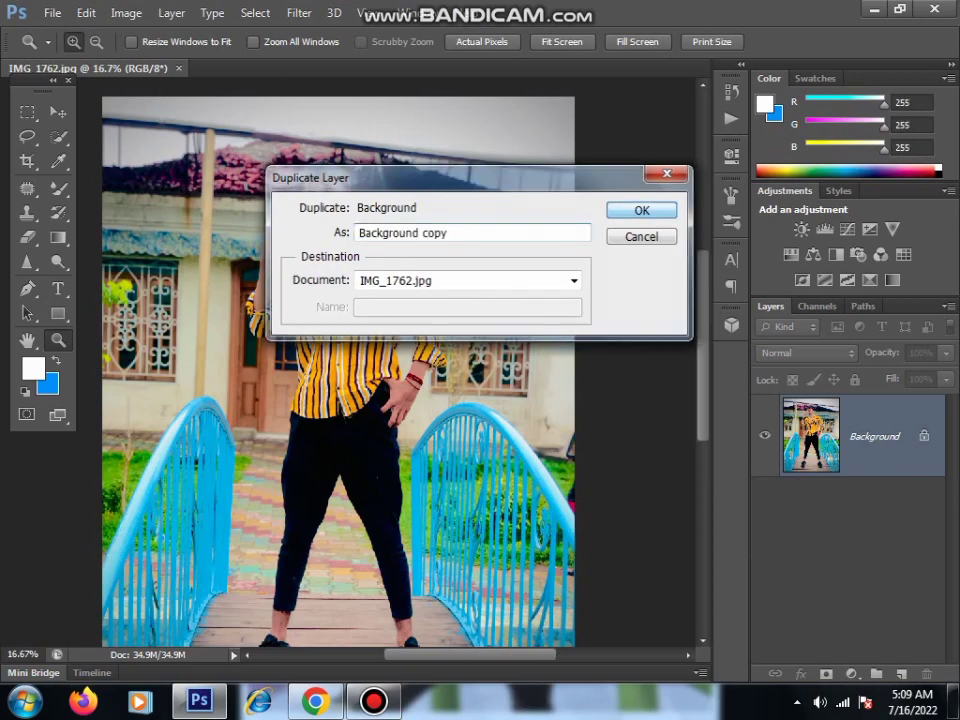
key("Return")
key("ctrl+plus")
key("ctrl+plus")
key("ctrl+plus")
key("ctrl+plus")
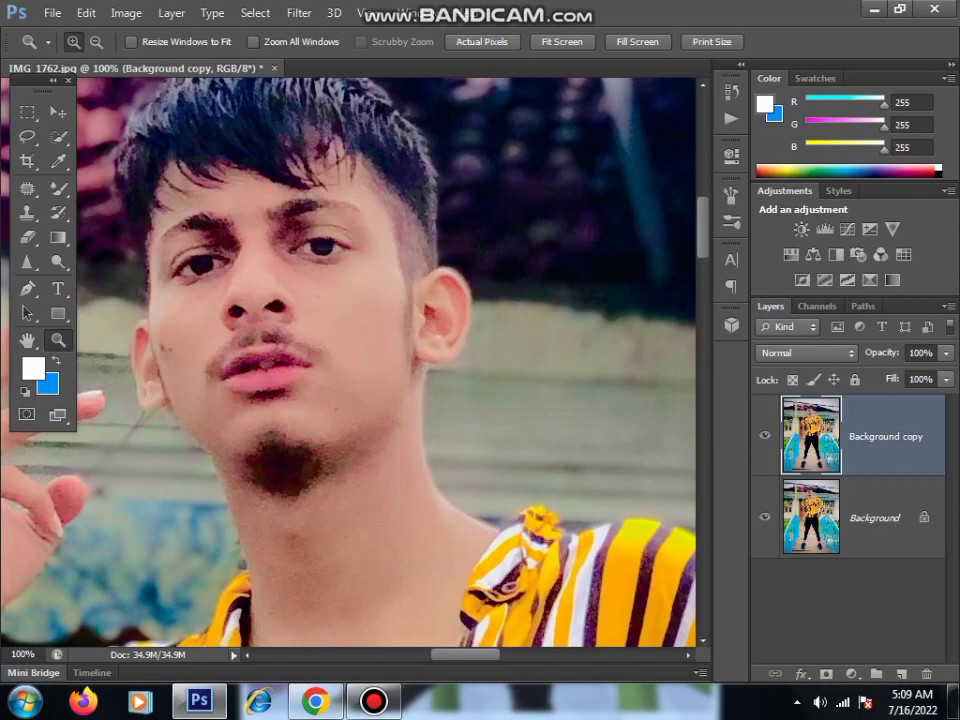
Set Mixer Brush Wet to 24%, zoom to 200%, and smooth skin near the left eye
key("b")
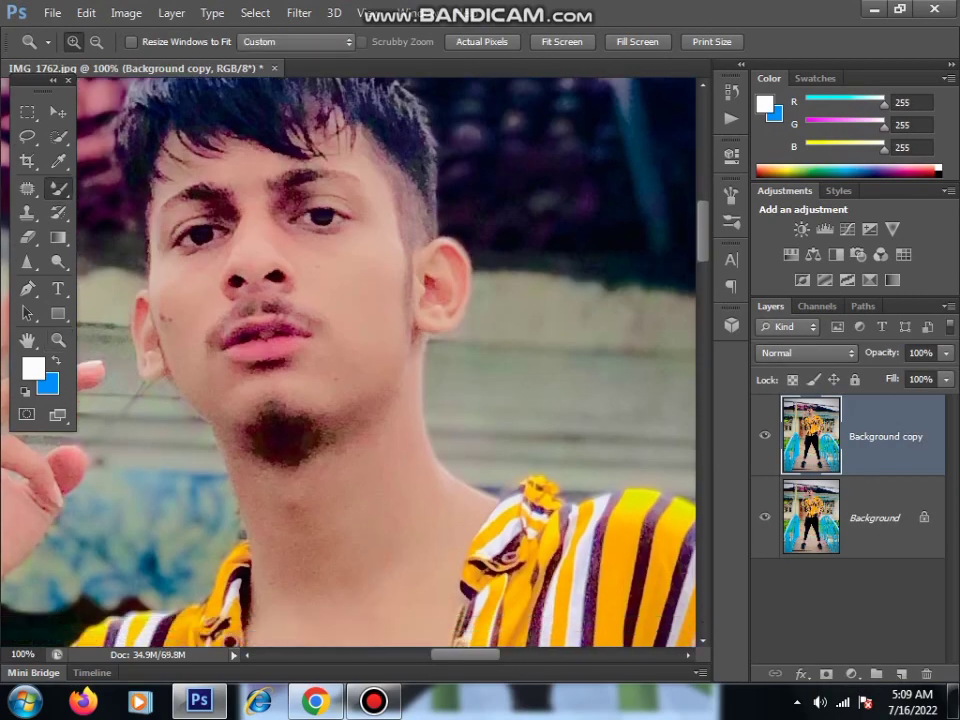
left_click(431, 42)
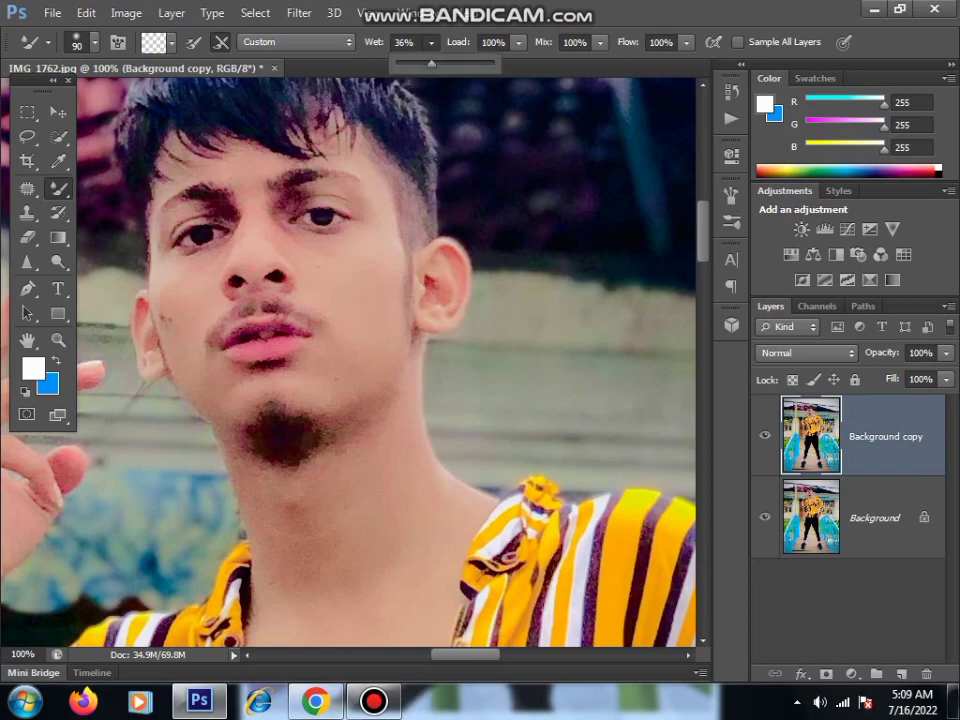
left_click_drag(424, 63, 420, 63)
key("ctrl+plus")
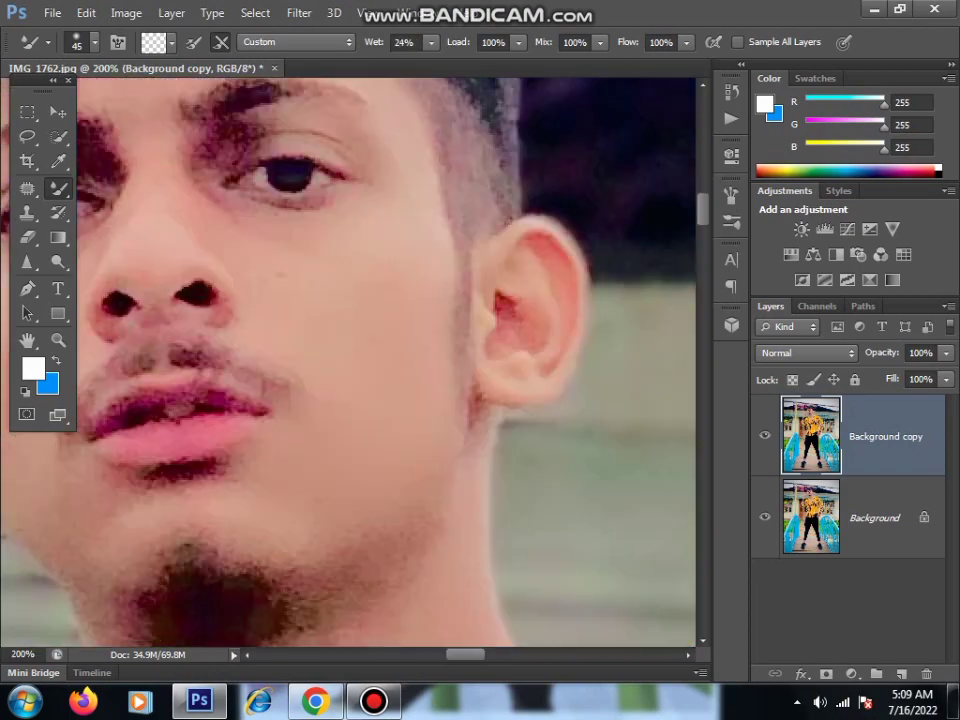
scroll(348, 362, "up", 3)
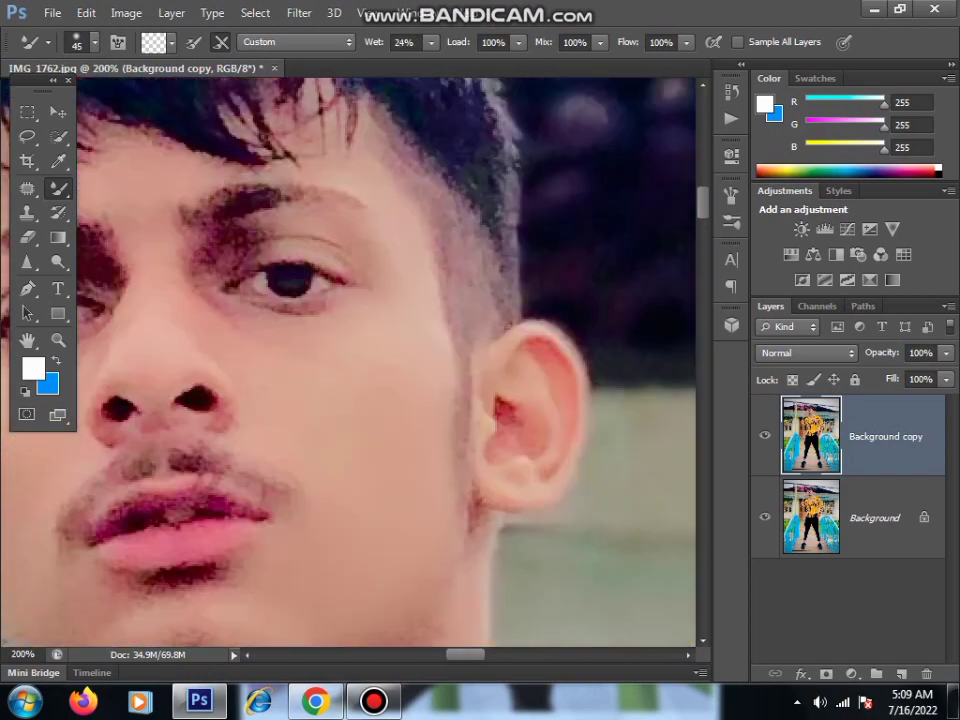
left_click_drag(168, 215, 192, 242)
Smooth the brow, eye and chin skin, varying brush size between 15 and 40
scroll(348, 362, "up", 2)
key("bracketleft")
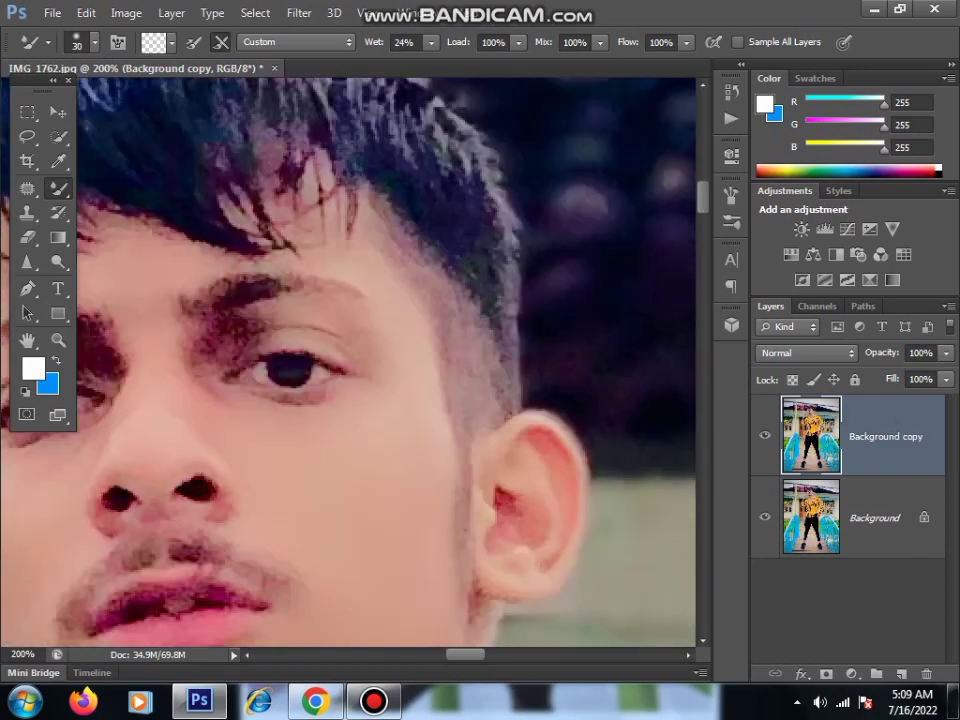
key("bracketleft")
left_click_drag(190, 295, 255, 300)
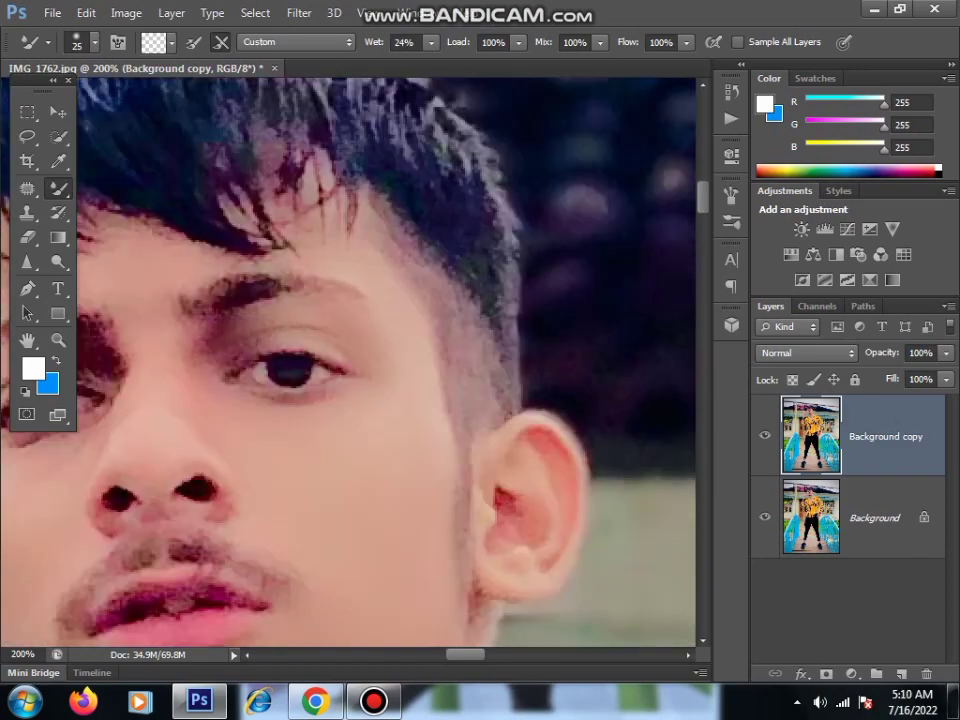
scroll(350, 360, "down", 2)
scroll(350, 360, "down", 5)
key("bracketright")
key("bracketright")
key("bracketright")
scroll(350, 360, "up", 2)
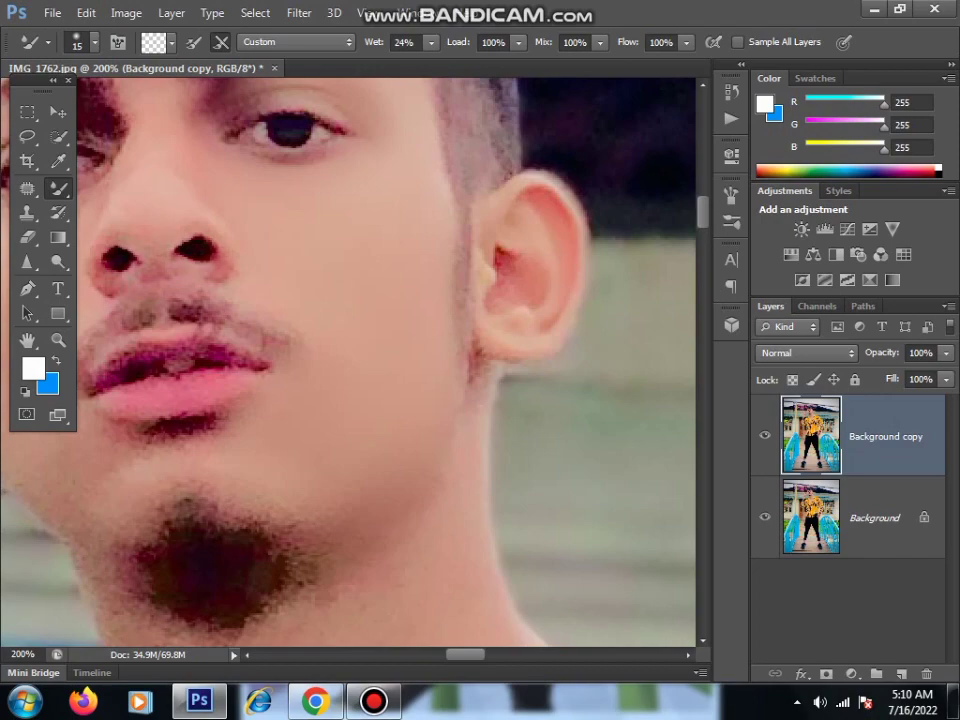
key("bracketright")
key("bracketright")
key("bracketright")
scroll(348, 362, "left", 5)
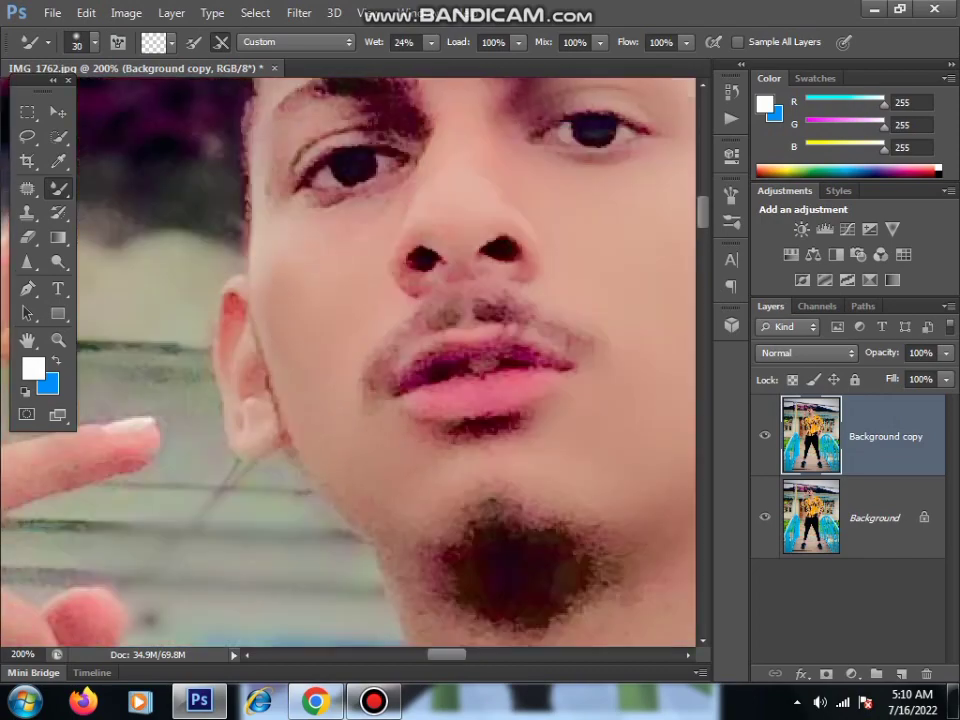
key("bracketleft")
key("bracketleft")
key("bracketleft")
scroll(350, 360, "up", 2)
scroll(350, 360, "down", 2)
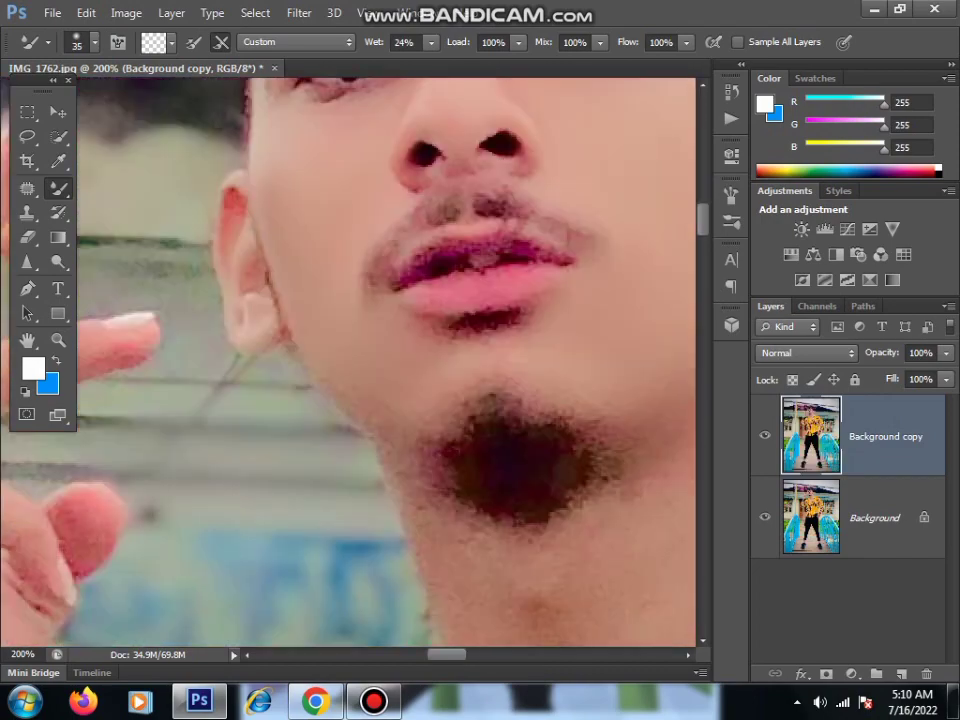
scroll(350, 360, "up", 3)
Zoom out to 50% to review the smoothed face
key("z")
key("ctrl+0")
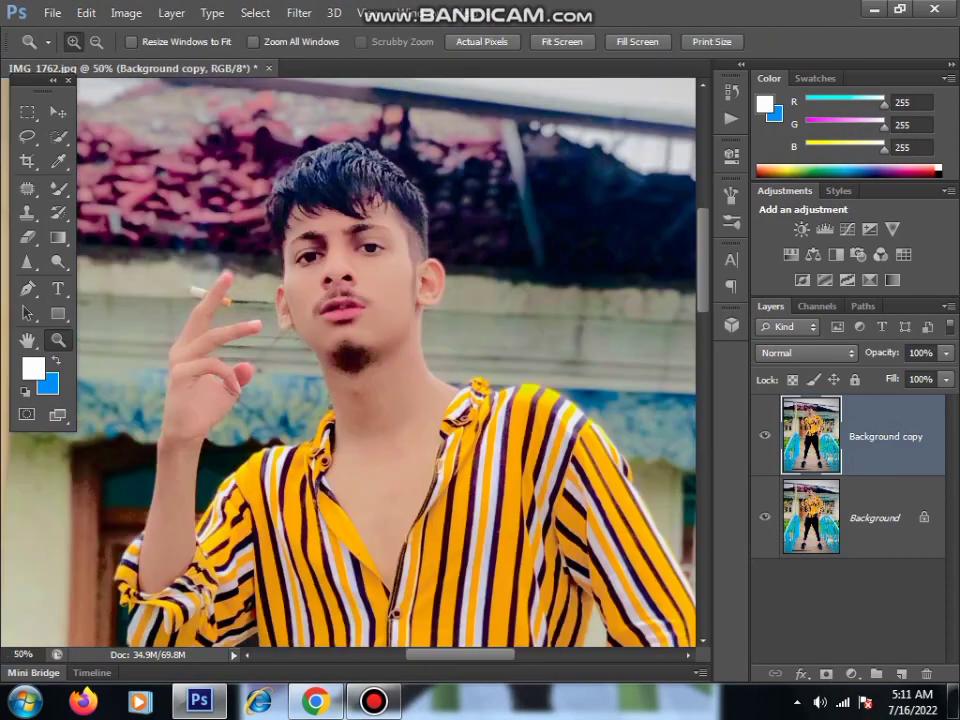
key("ctrl+plus")
key("b")
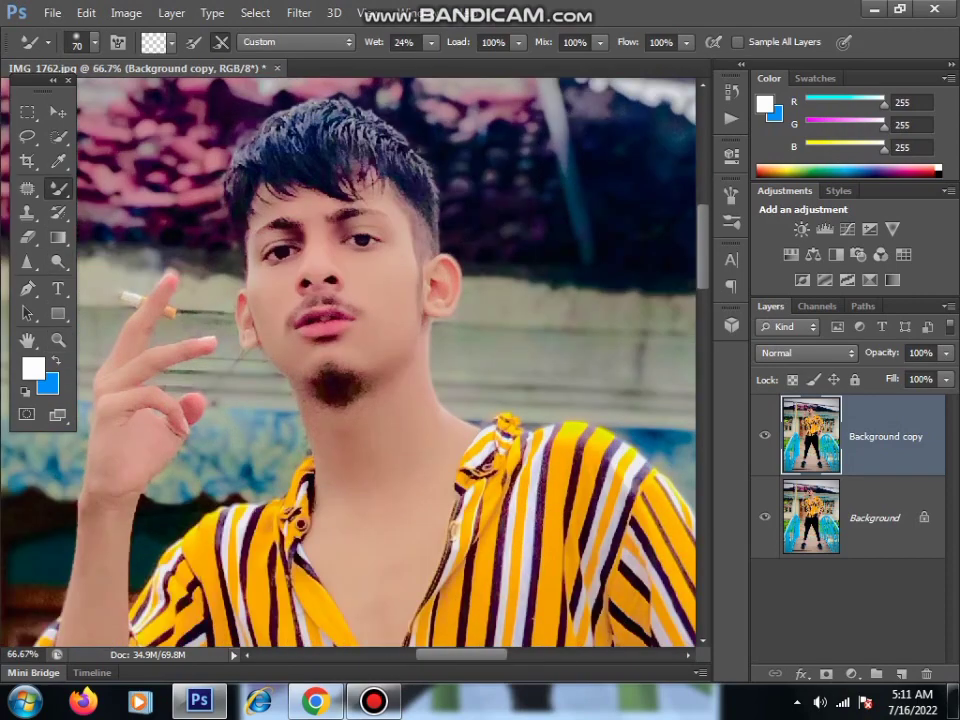
scroll(350, 360, "down", 2)
scroll(350, 360, "up", 2)
key("z")
key("ctrl+minus")
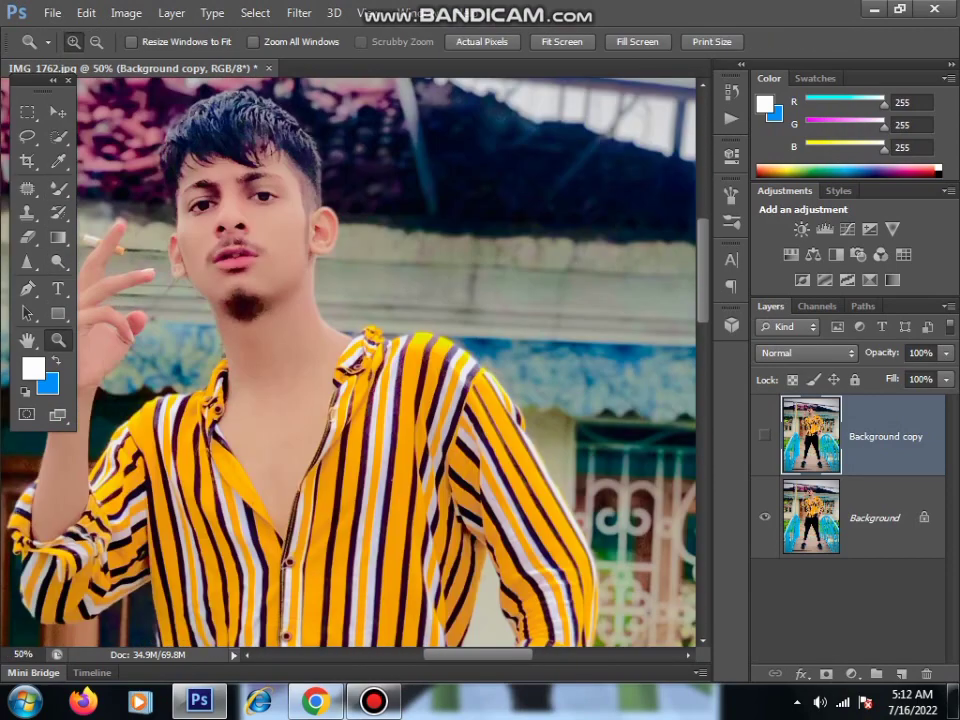
Compare the retouch before and after, then flatten the image into one layer
left_click(764, 436)
left_click(764, 436)
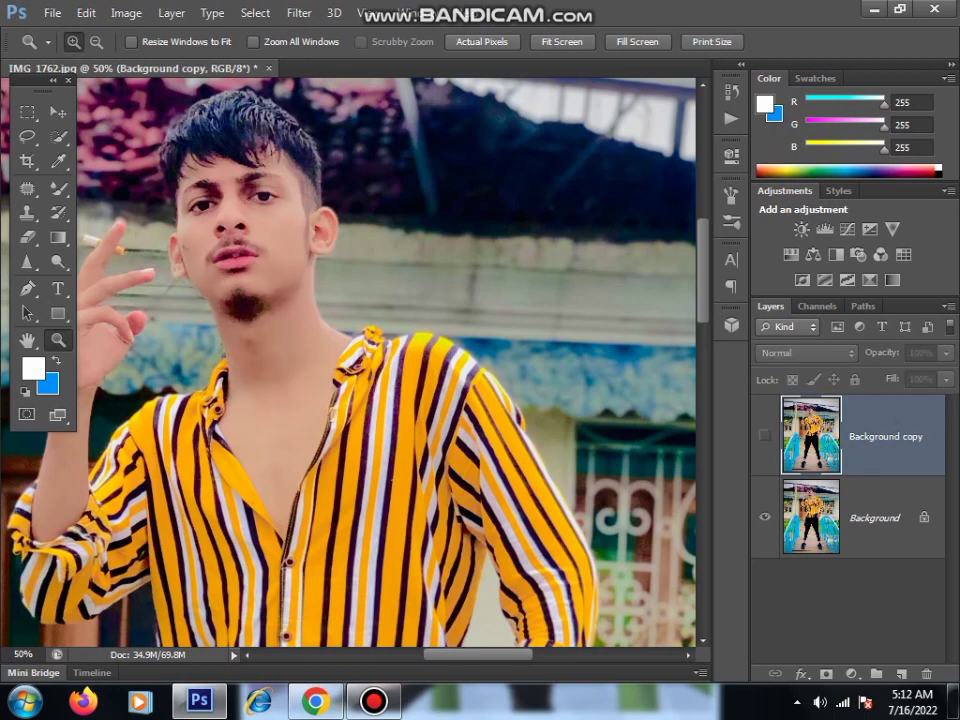
left_click(764, 436)
right_click(870, 530)
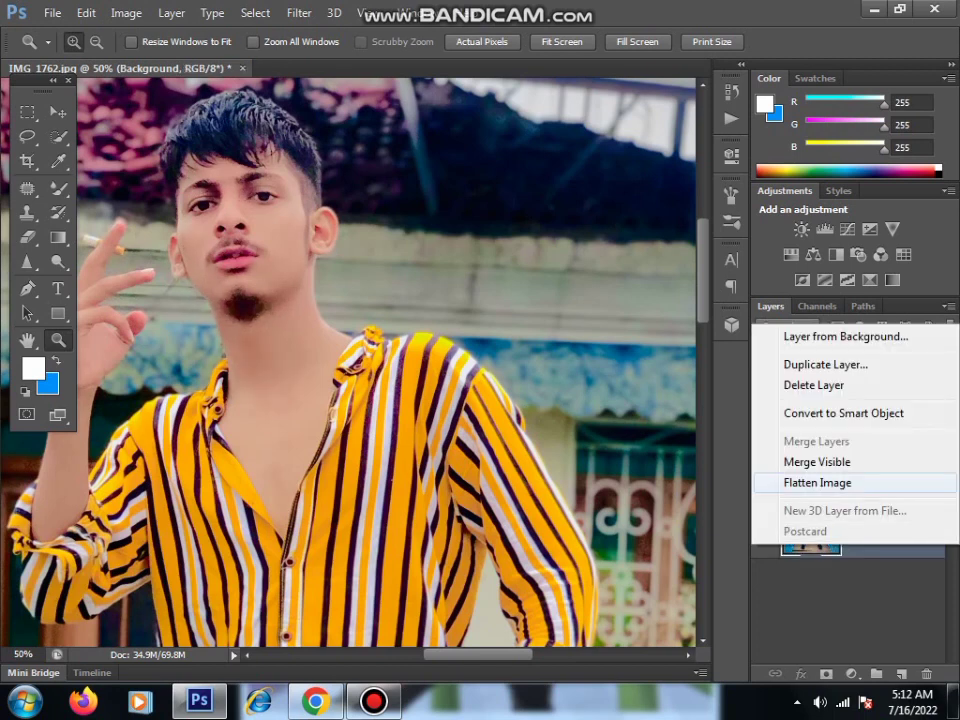
key("Escape")
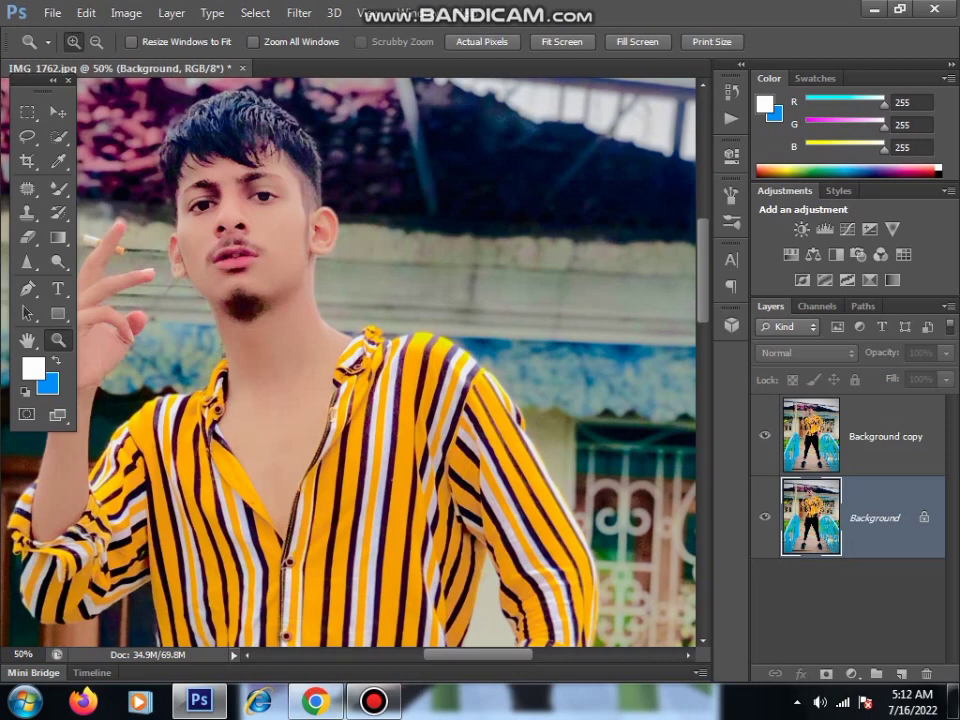
key("Return")
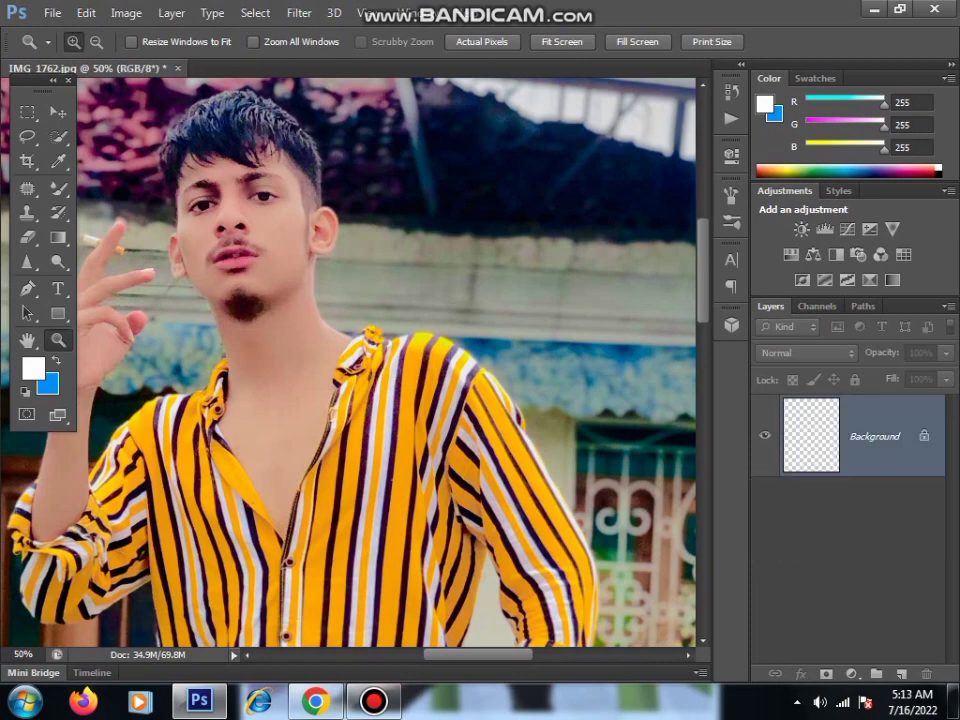
Duplicate the flattened Background and give the copy a white layer mask
right_click(775, 438)
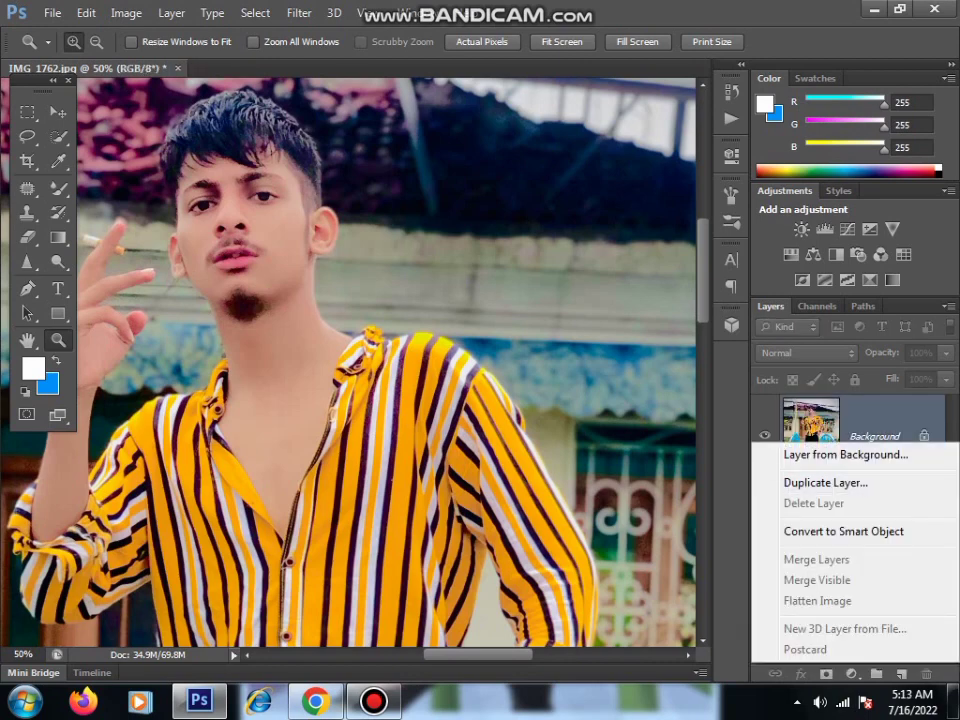
left_click(795, 482)
key("Return")
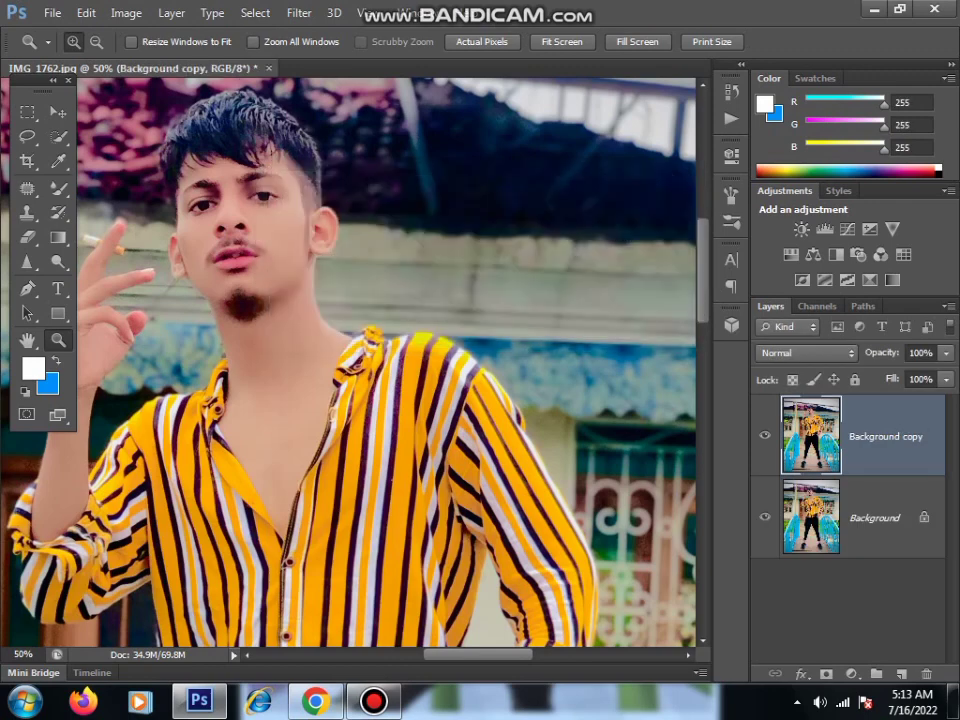
scroll(348, 360, "left", 3)
left_click(826, 675)
left_click(811, 434)
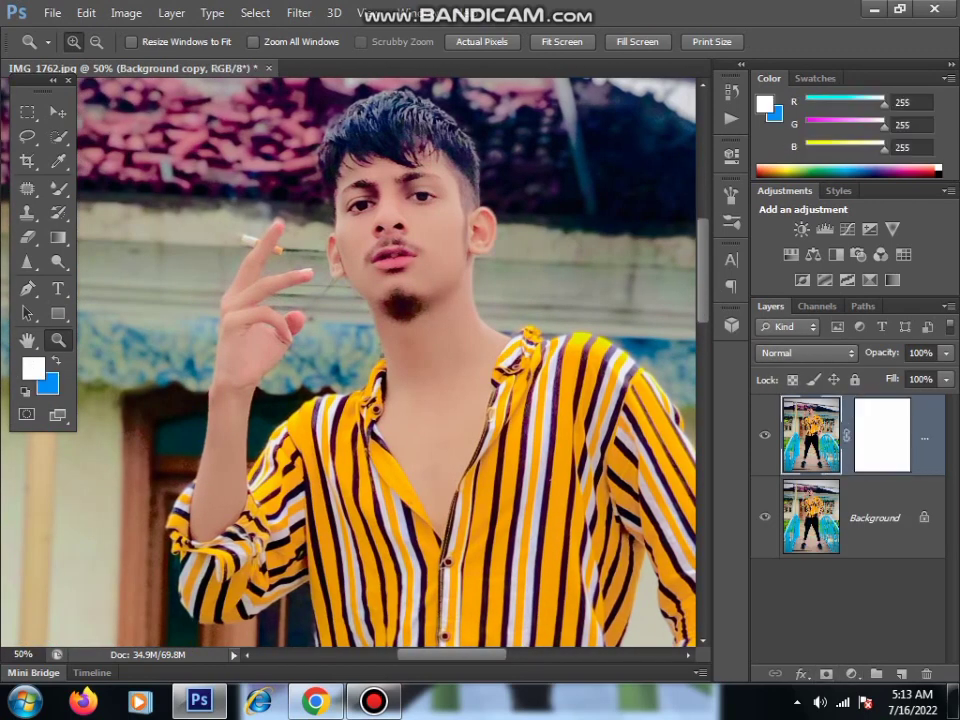
key("ctrl+0")
key("ctrl+o")
Open the angel-wings image, lasso the wings and halo, and drag them onto the portrait
double_click(167, 129)
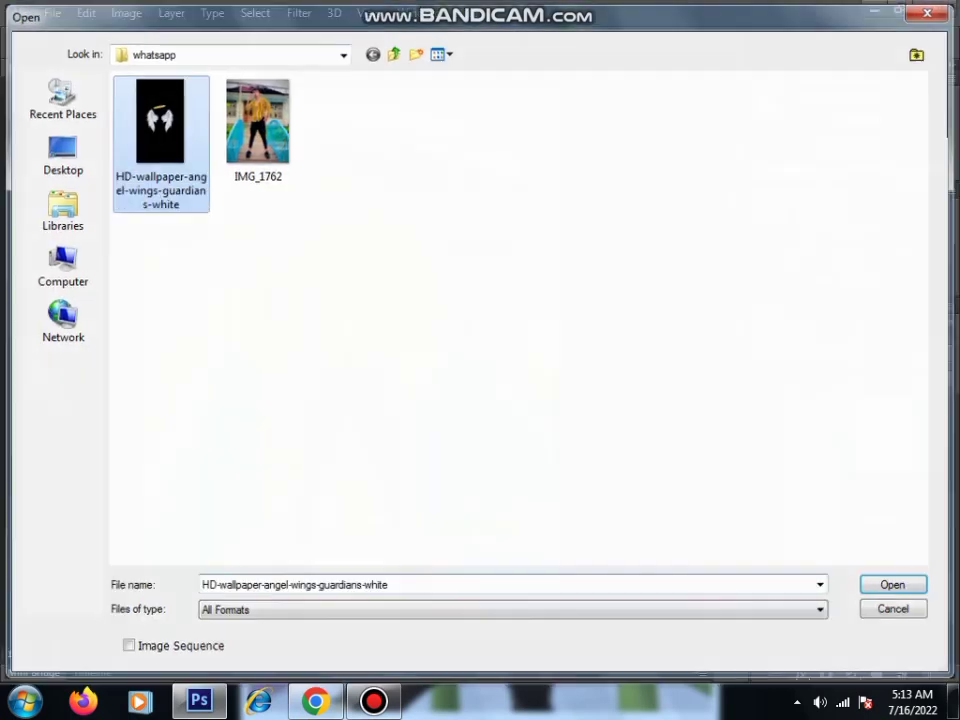
key("ctrl+plus")
key("p")
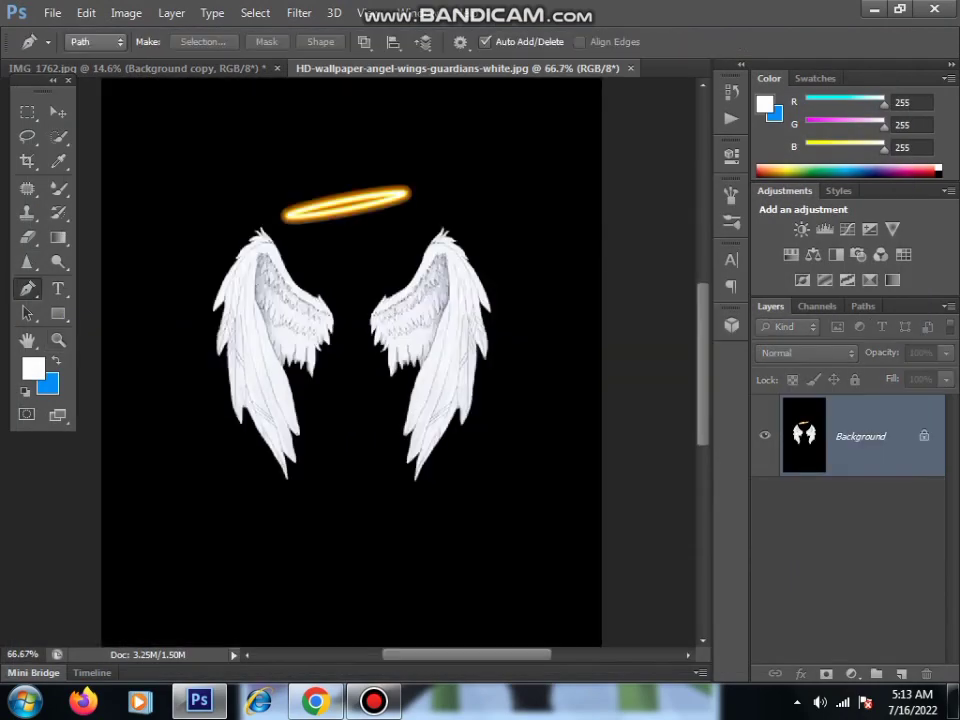
key("l")
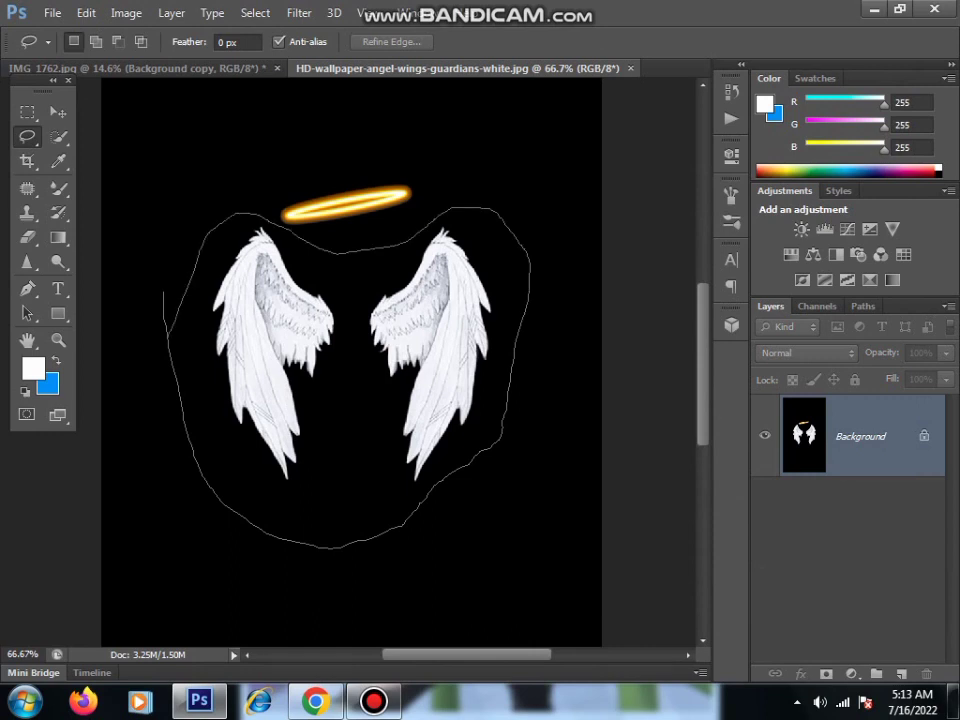
left_click_drag(163, 292, 164, 300)
key("v")
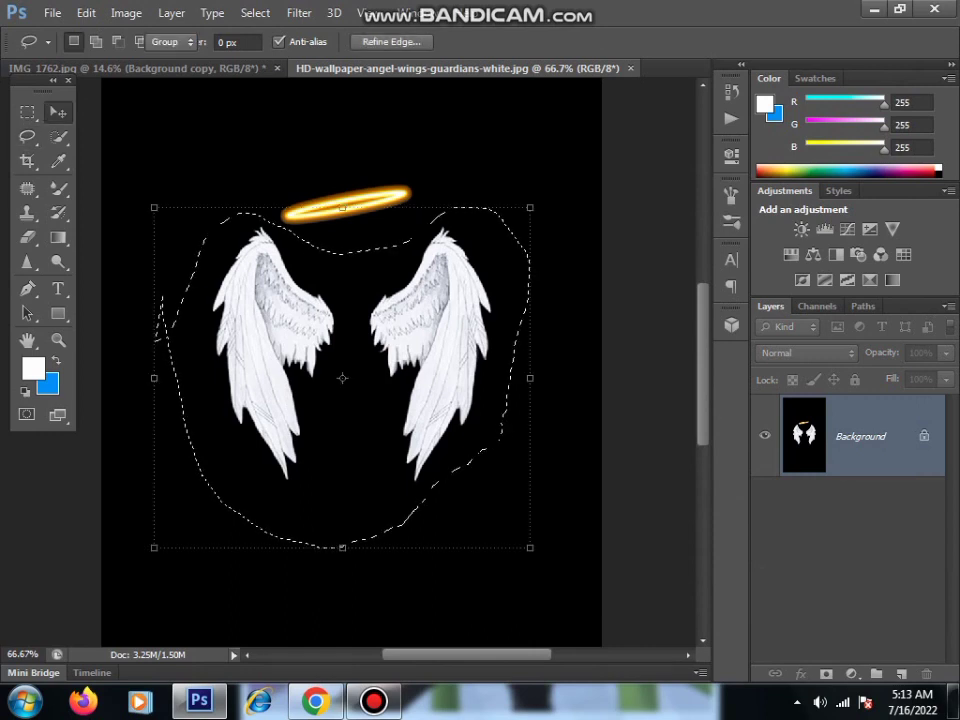
mouse_move(345, 280)
left_mouse_down()
mouse_move(345, 34)
mouse_move(135, 68)
mouse_move(347, 248)
left_mouse_up()
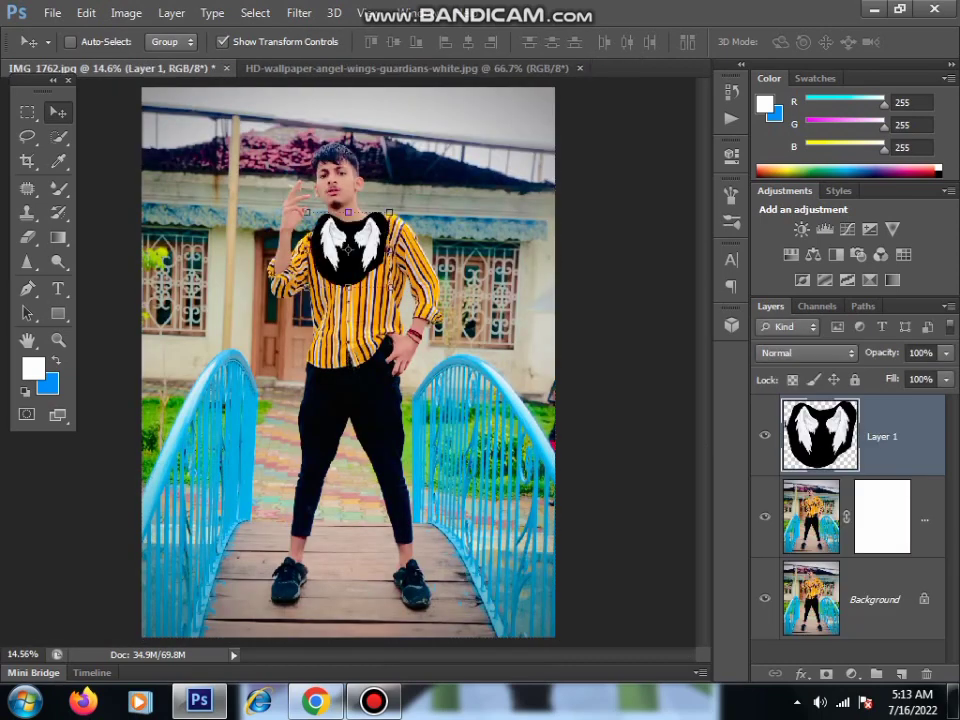
Scale the wings up to cover most of the portrait
key("ctrl+t")
left_click_drag(390, 285, 555, 545)
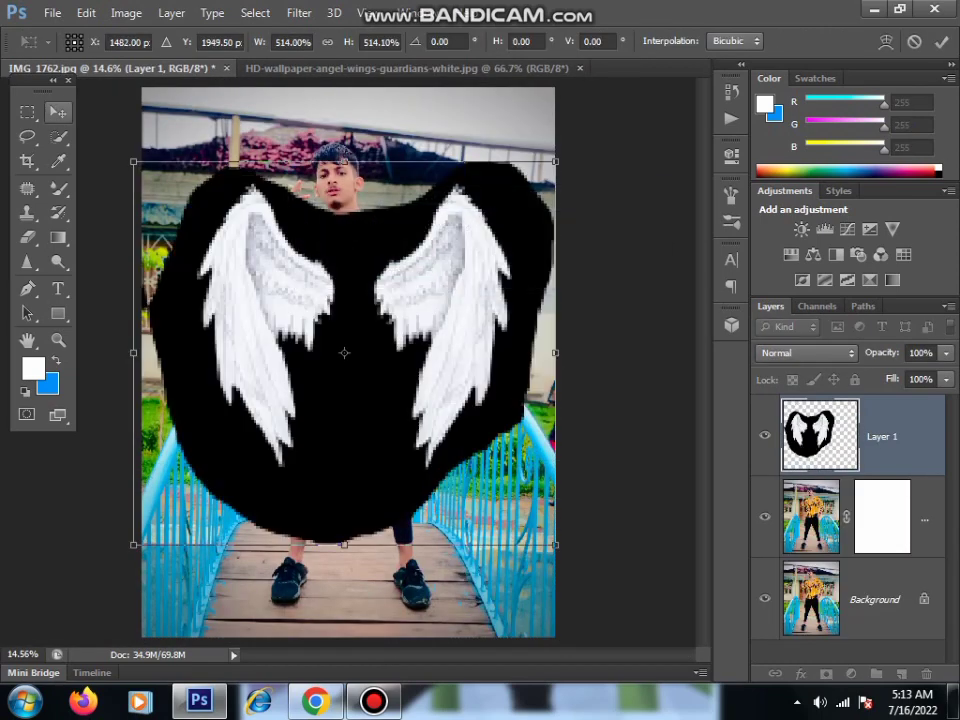
key("Escape")
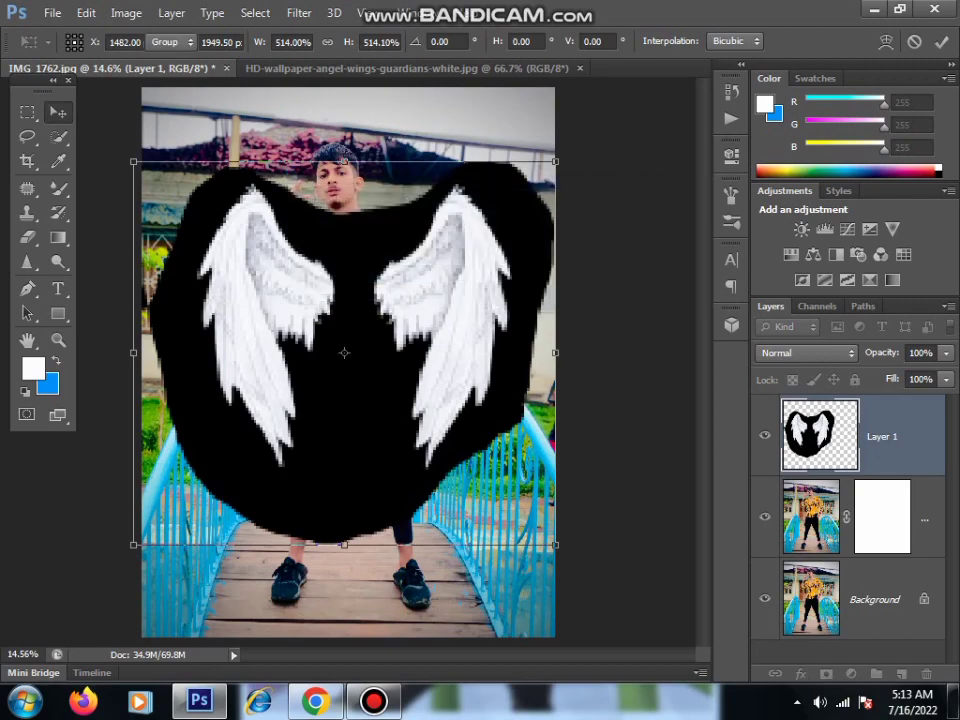
key("Return")
left_click(806, 352)
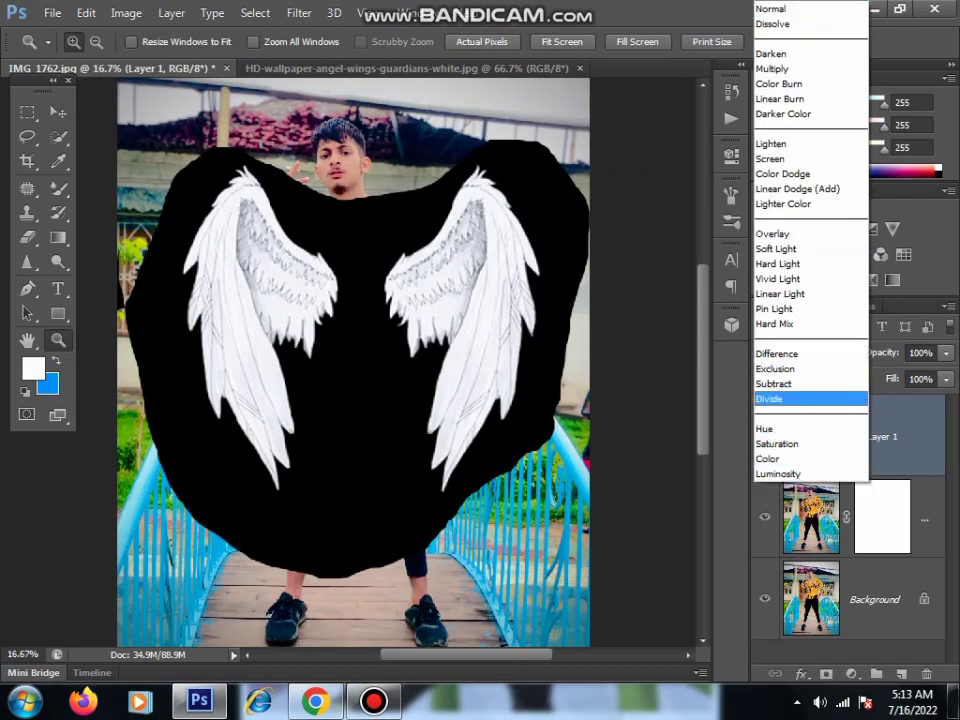
Switch Layer 1's blend mode to Lighter Color so the black backdrop disappears
key("Up")
key("Up")
key("Return")
key("Up")
key("Up")
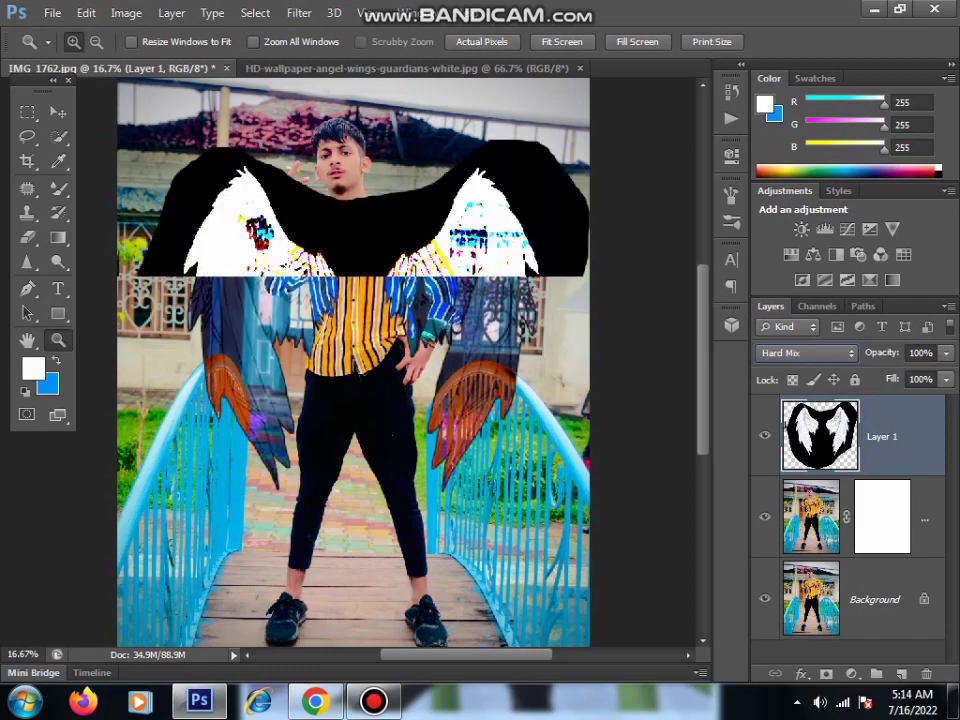
key("Up")
key("Up")
key("Up")
key("Up")
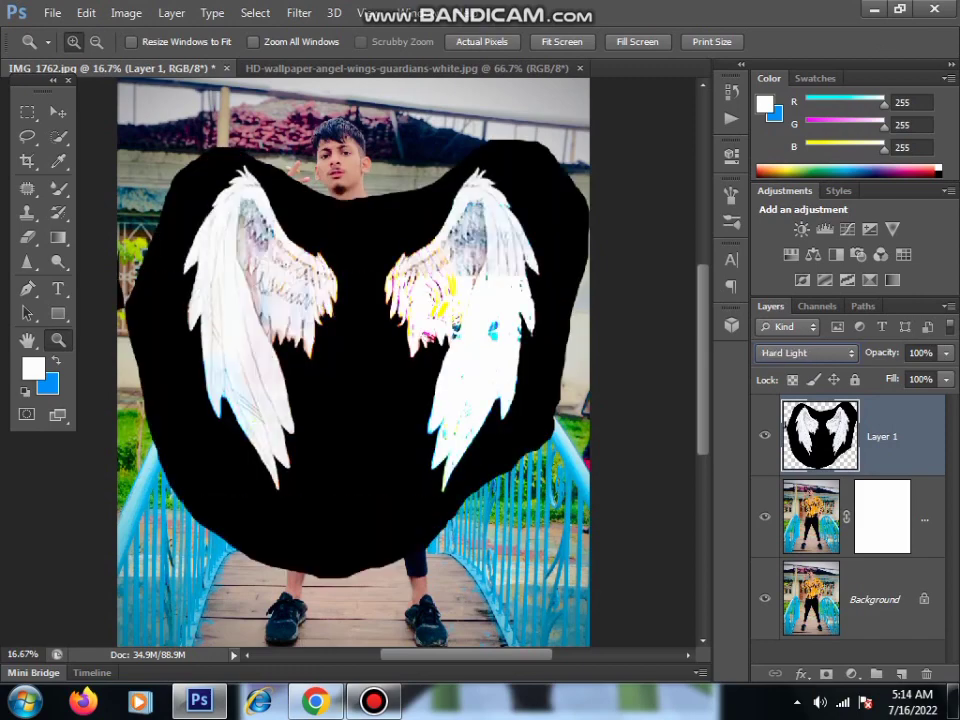
key("Up")
key("Up")
key("Up")
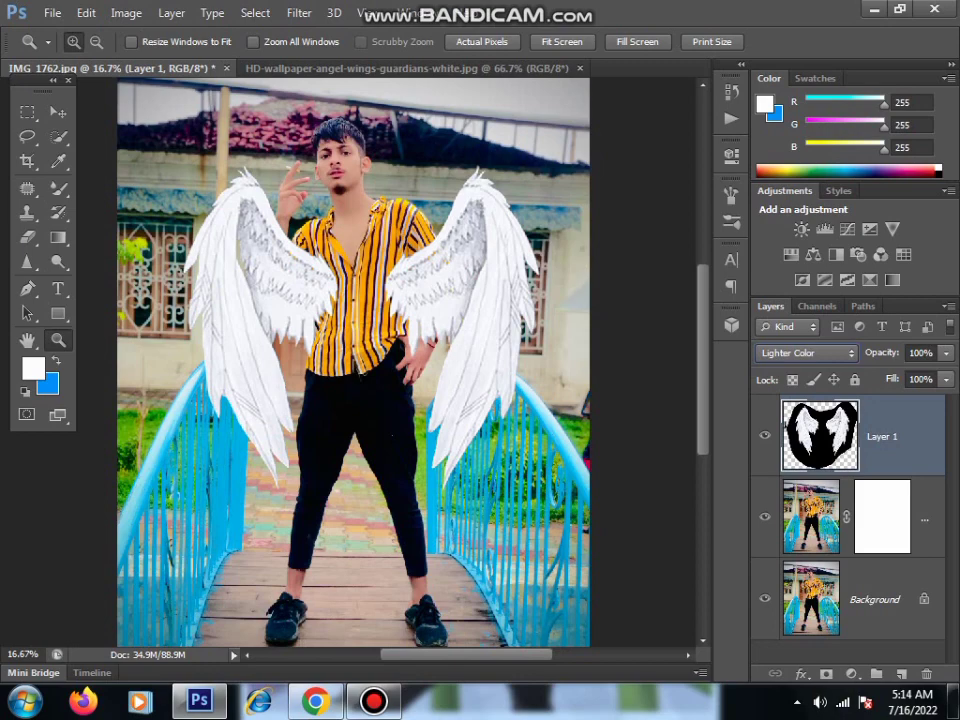
Stretch the wings downward, widen them slightly, and raise them behind the man
key("v")
left_click_drag(538, 268, 533, 286)
scroll(355, 360, "down", 2)
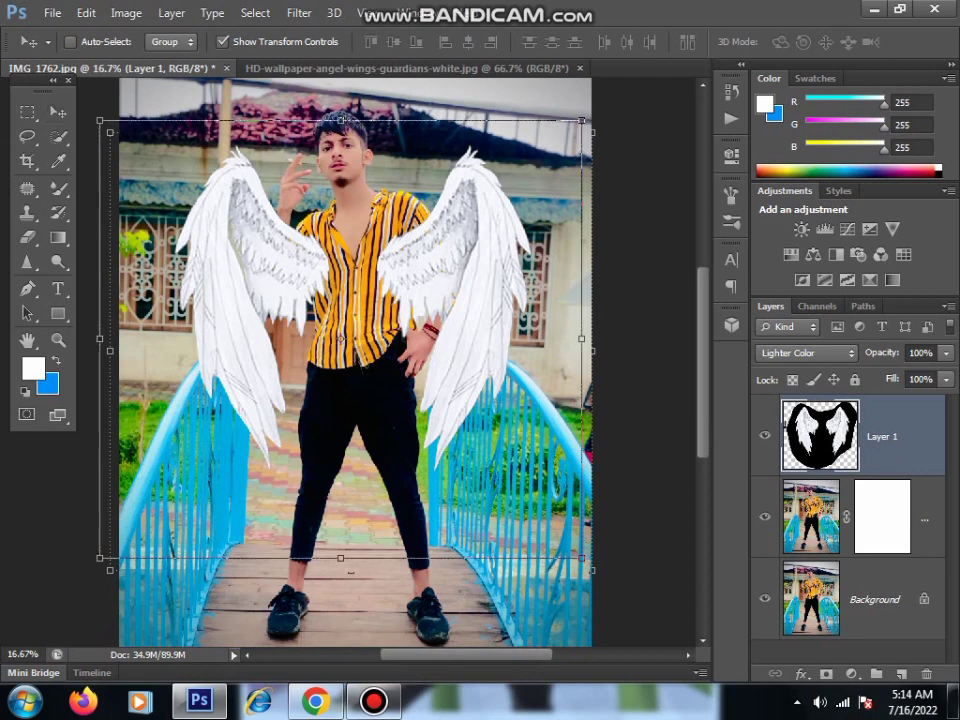
left_click_drag(340, 558, 340, 580)
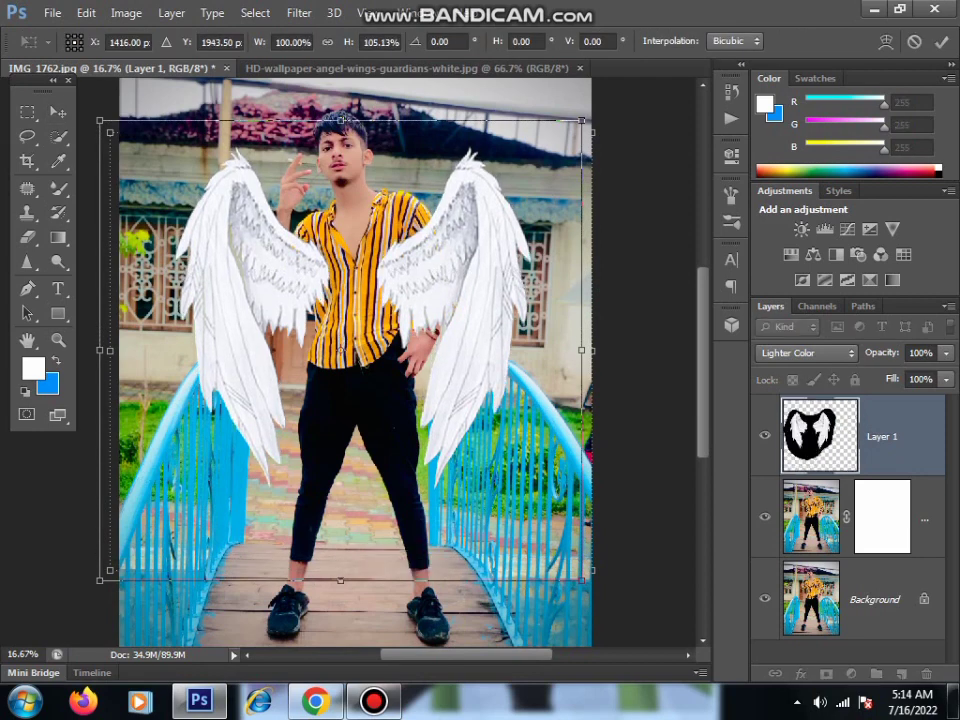
left_click_drag(581, 350, 583, 350)
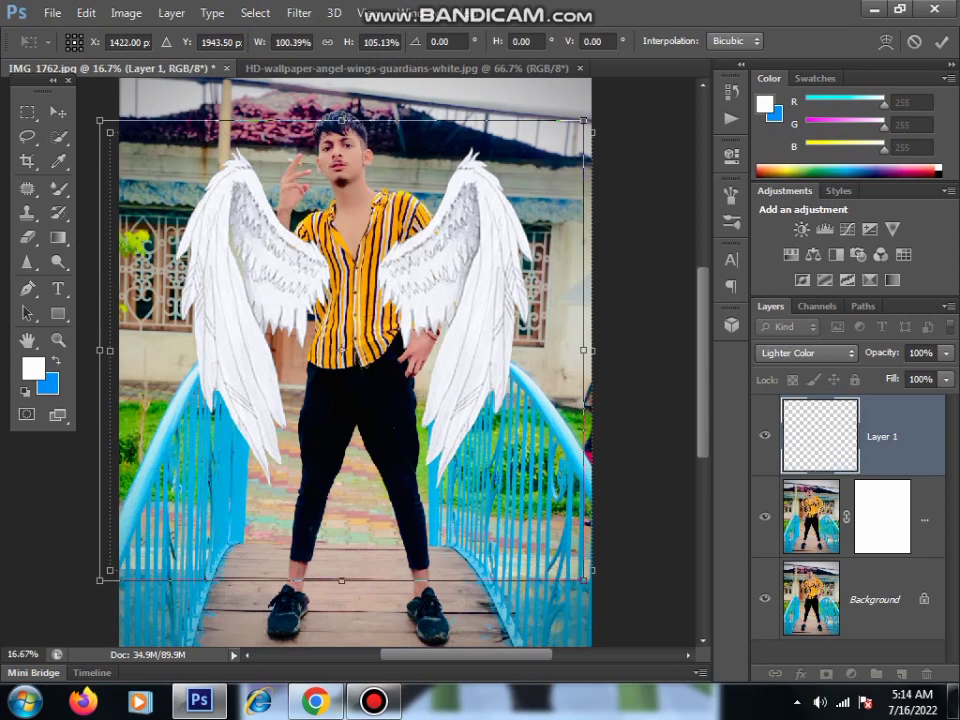
left_click_drag(503, 311, 503, 290)
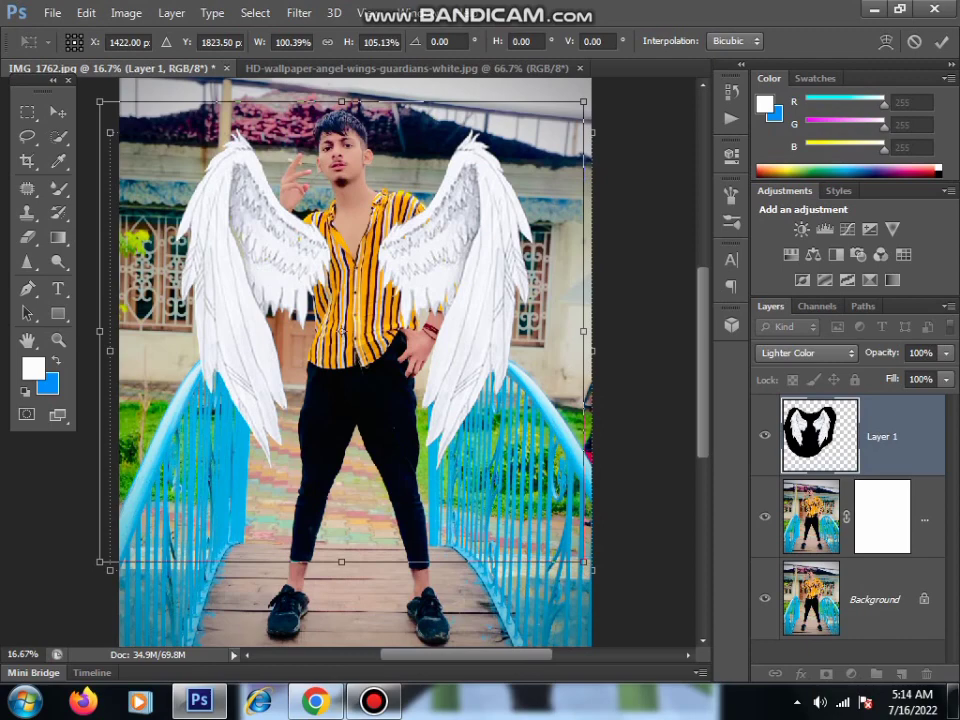
key("Return")
key("ctrl+t")
left_click_drag(615, 95, 605, 70)
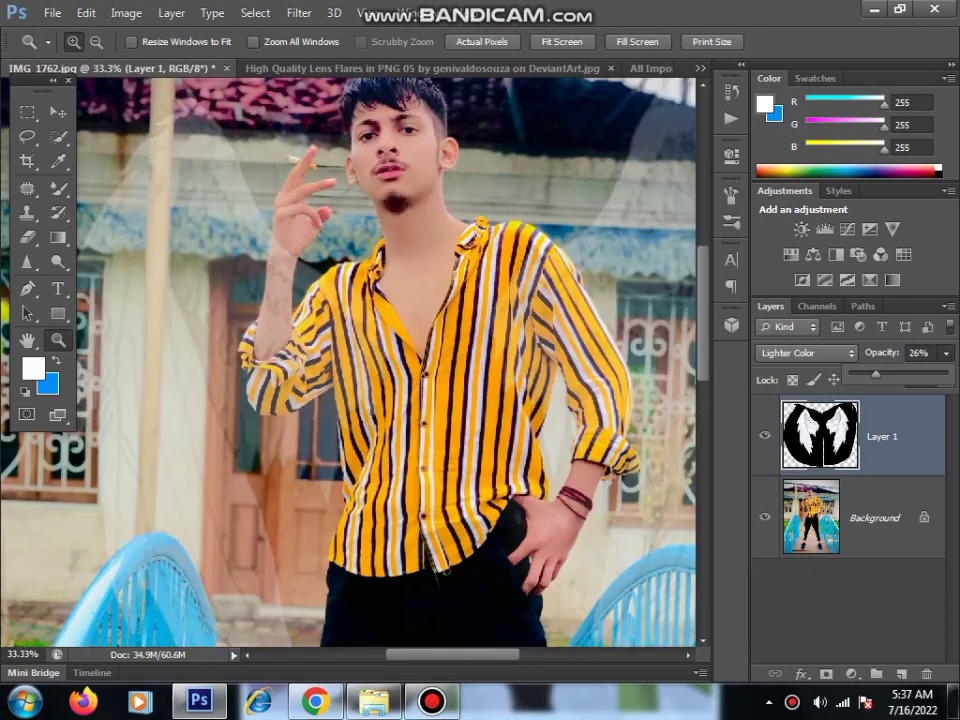
Zoom in and quick-select the raised arm, sleeve and shirt front
left_click_drag(86, 122, 574, 521)
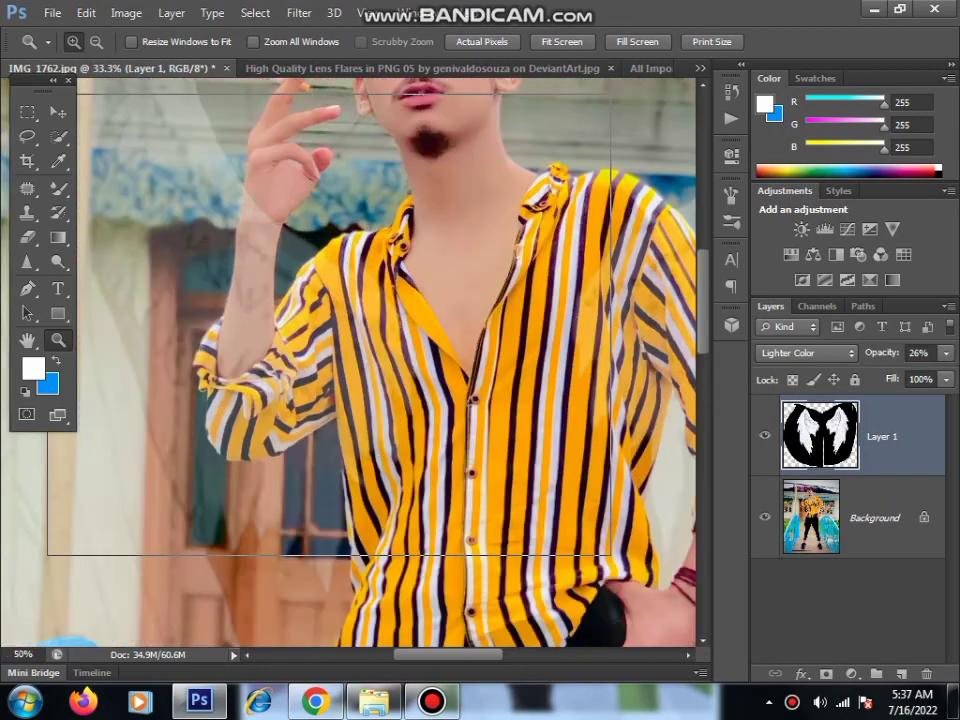
left_click_drag(43, 420, 686, 546)
left_click(764, 436)
key("w")
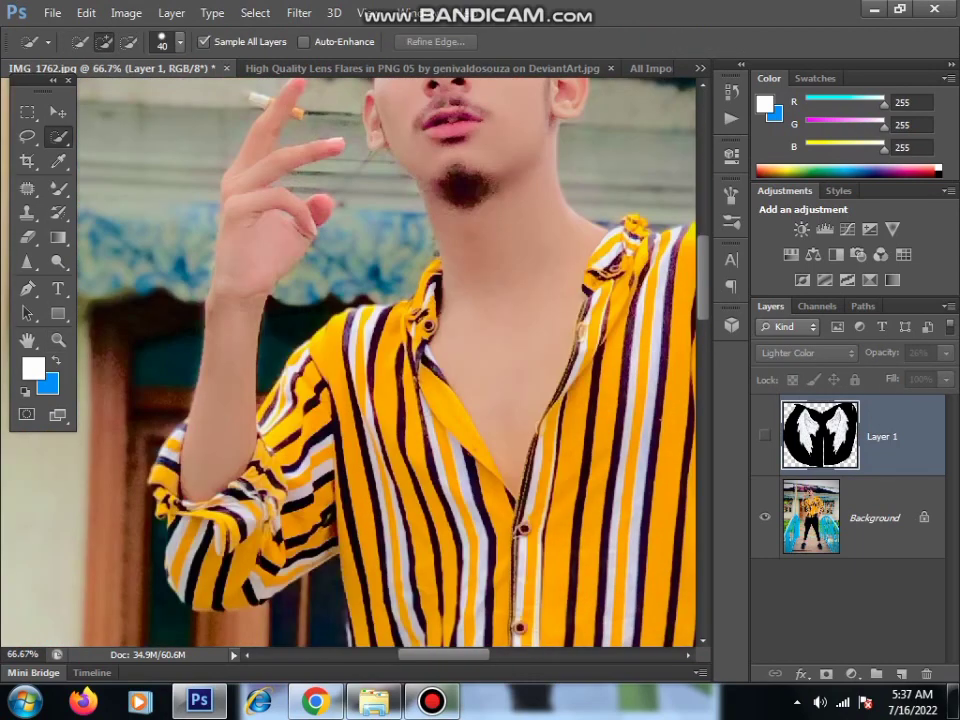
left_click_drag(170, 265, 177, 365)
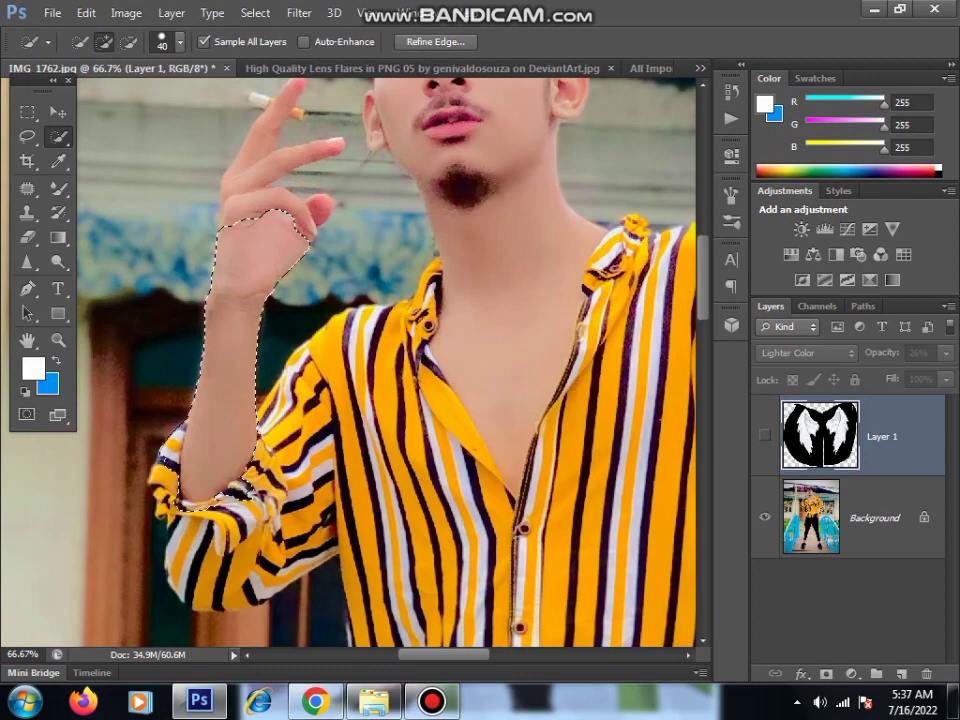
left_click_drag(220, 450, 250, 580)
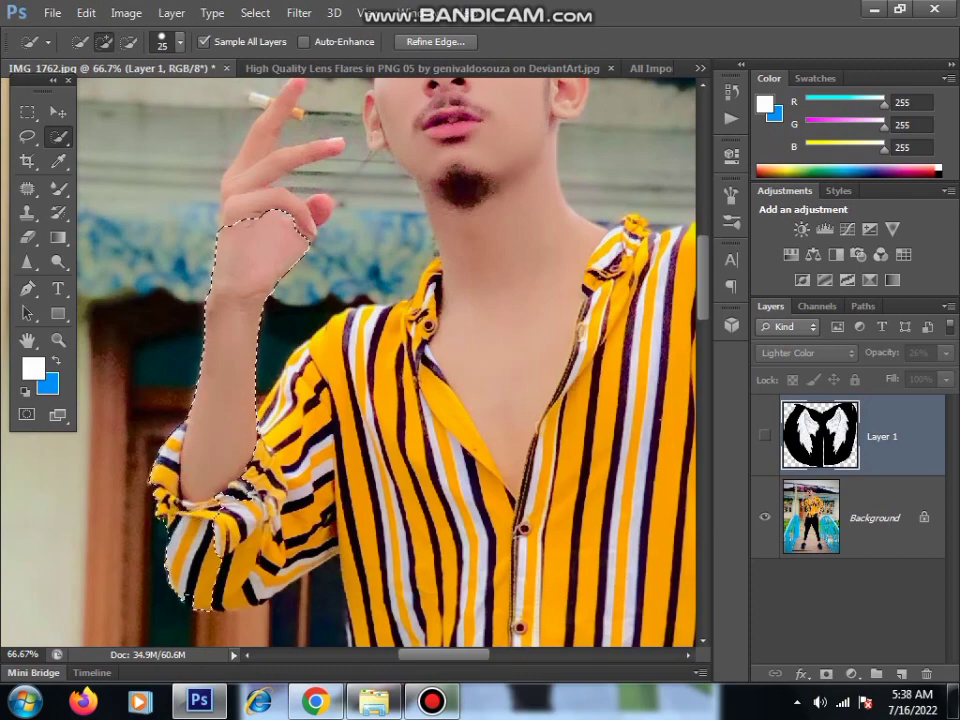
key("bracketleft")
key("bracketright")
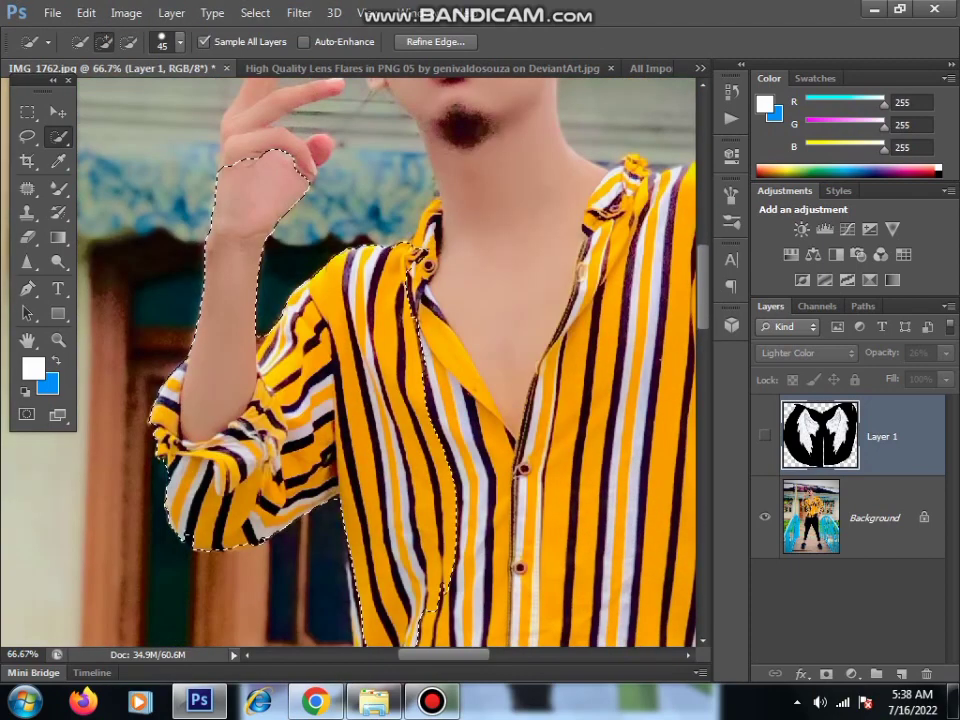
left_click_drag(415, 300, 440, 600)
left_click(764, 435)
Erase the wings over the selected arm and shirt, deselect, and restore 100% opacity
scroll(350, 360, "down", 1)
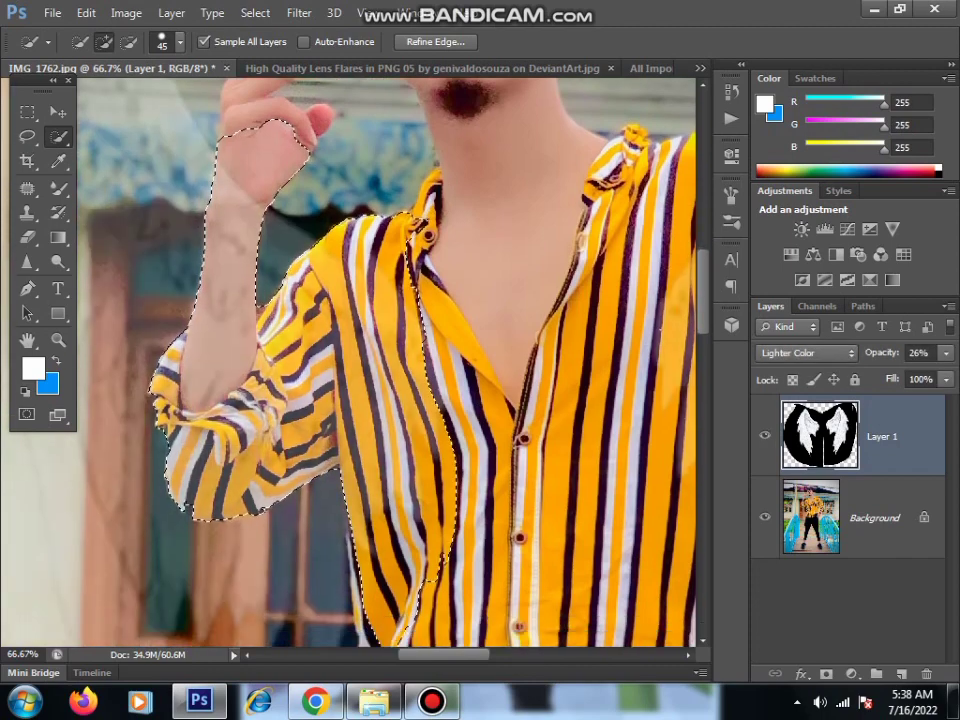
key("e")
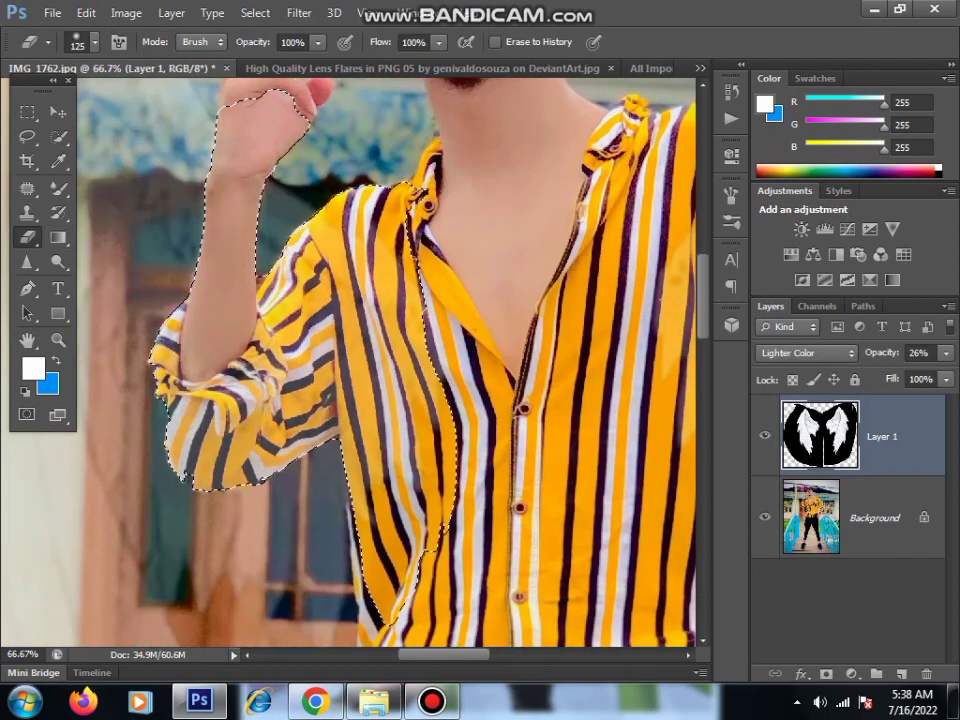
mouse_move(150, 300)
left_mouse_down()
mouse_move(230, 220)
mouse_move(160, 350)
left_mouse_up()
key("ctrl+d")
left_click(946, 353)
left_click_drag(880, 374, 952, 374)
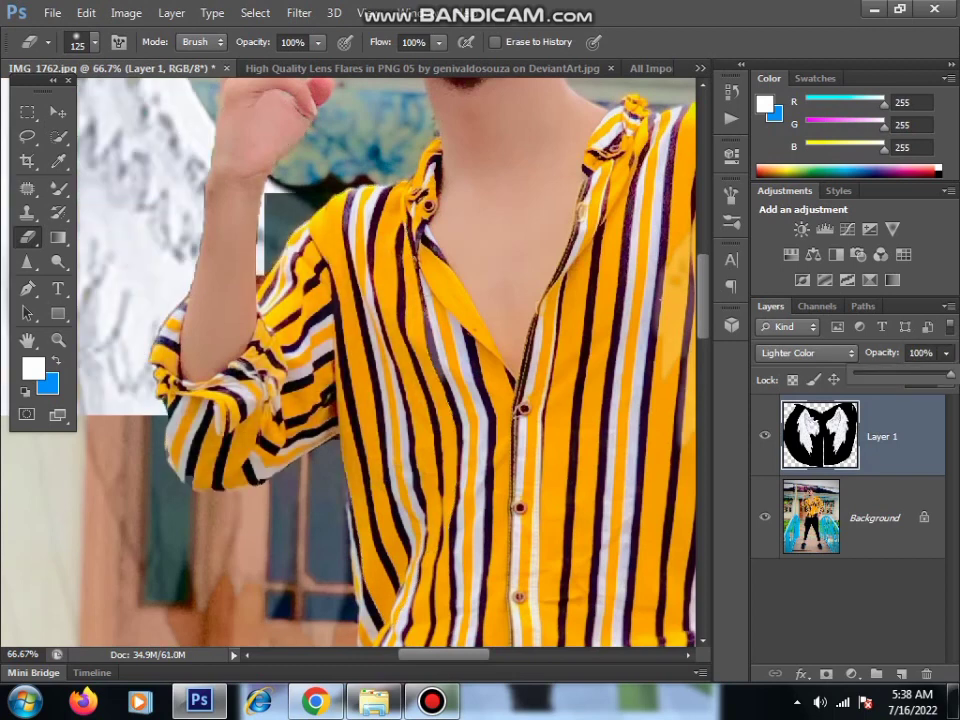
scroll(350, 360, "down", 3)
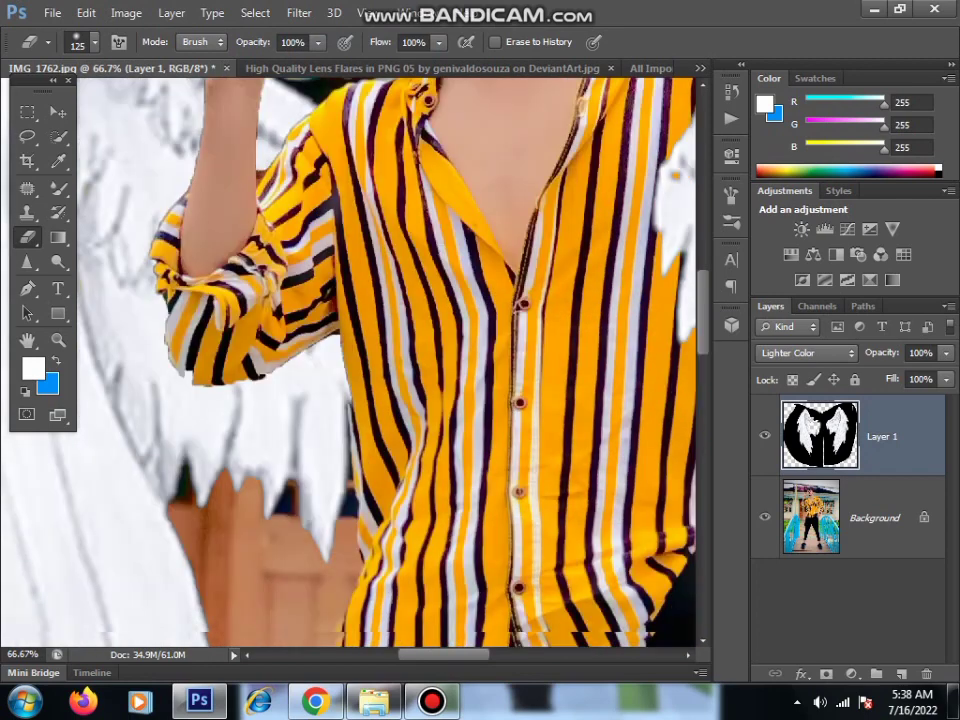
Zoom in on the torso, fade the wings to 19%, and target the Background with Quick Selection
key("z")
right_click(262, 278)
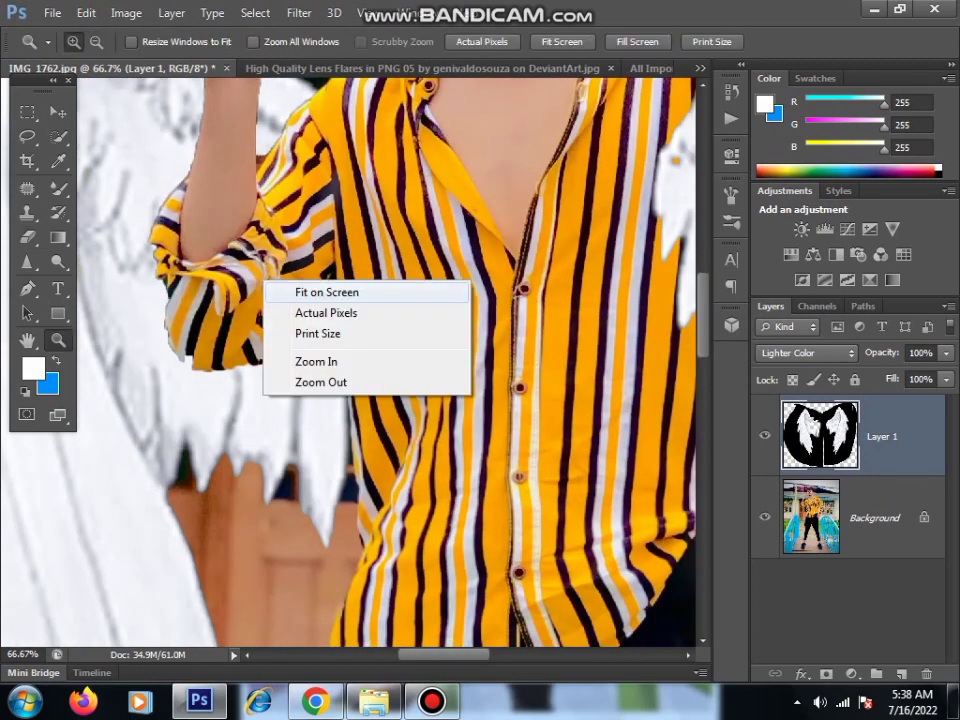
left_click(320, 287)
left_click(335, 252)
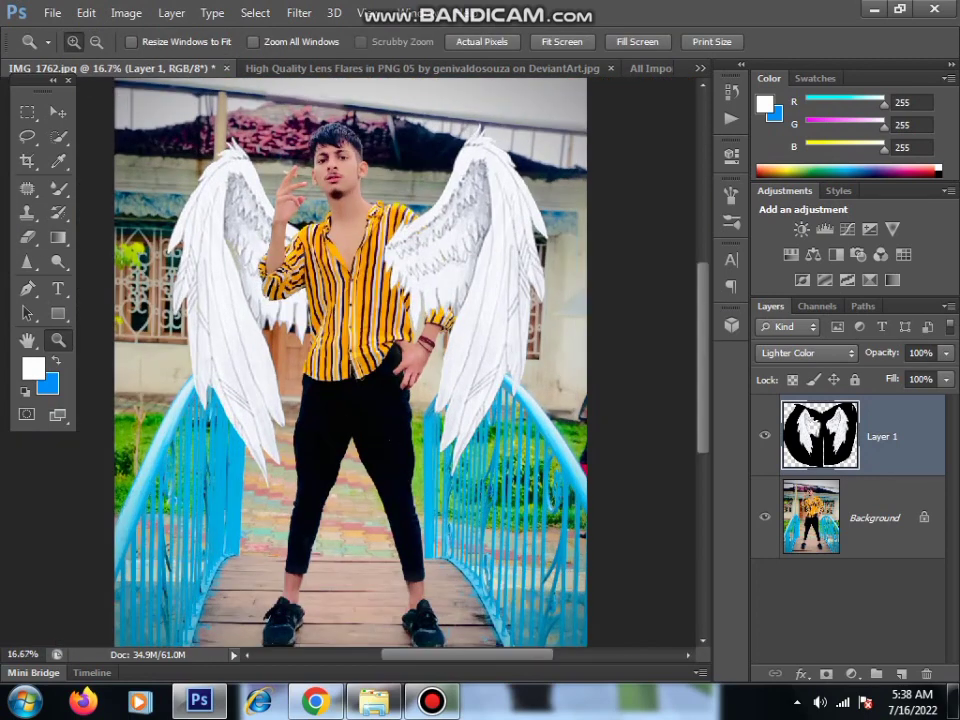
left_click(362, 195)
left_click(362, 195)
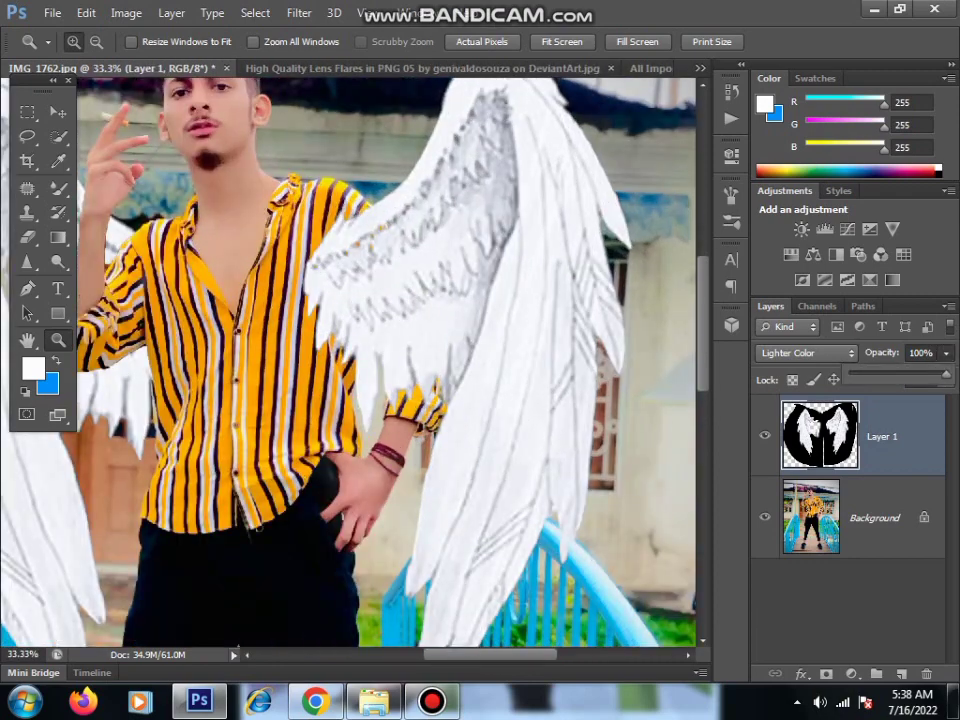
left_click_drag(876, 374, 868, 374)
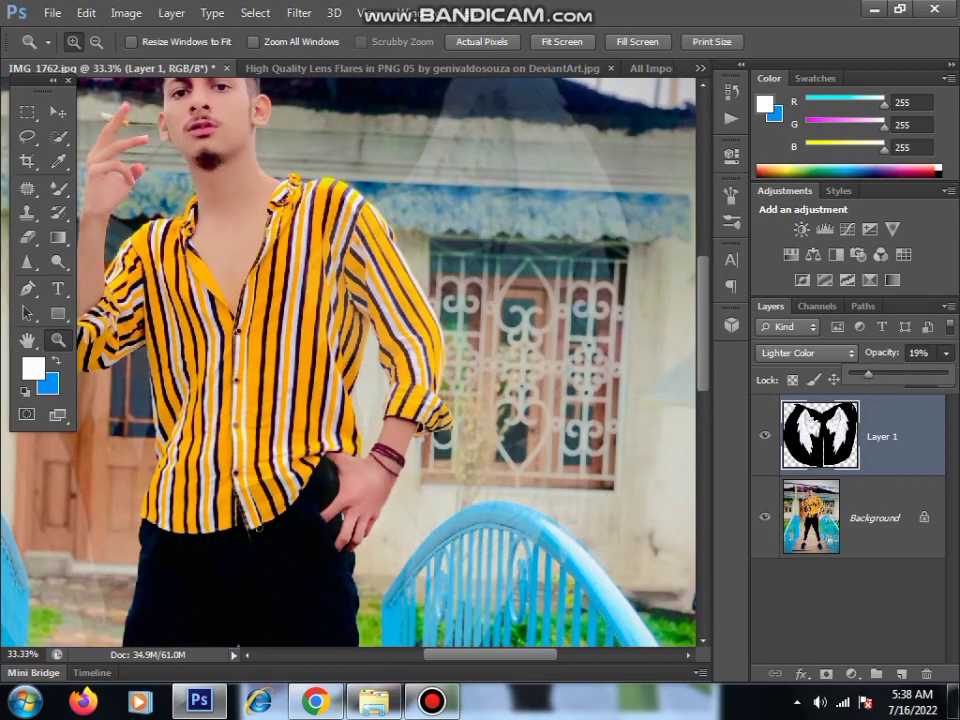
left_click(515, 358)
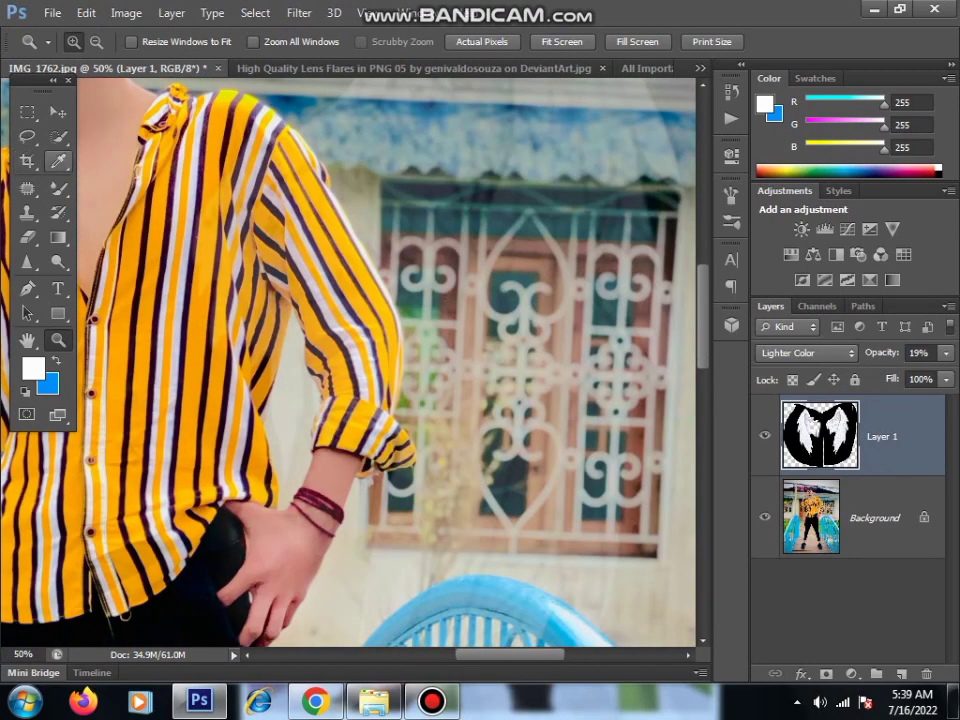
left_click(58, 137)
left_click(811, 517)
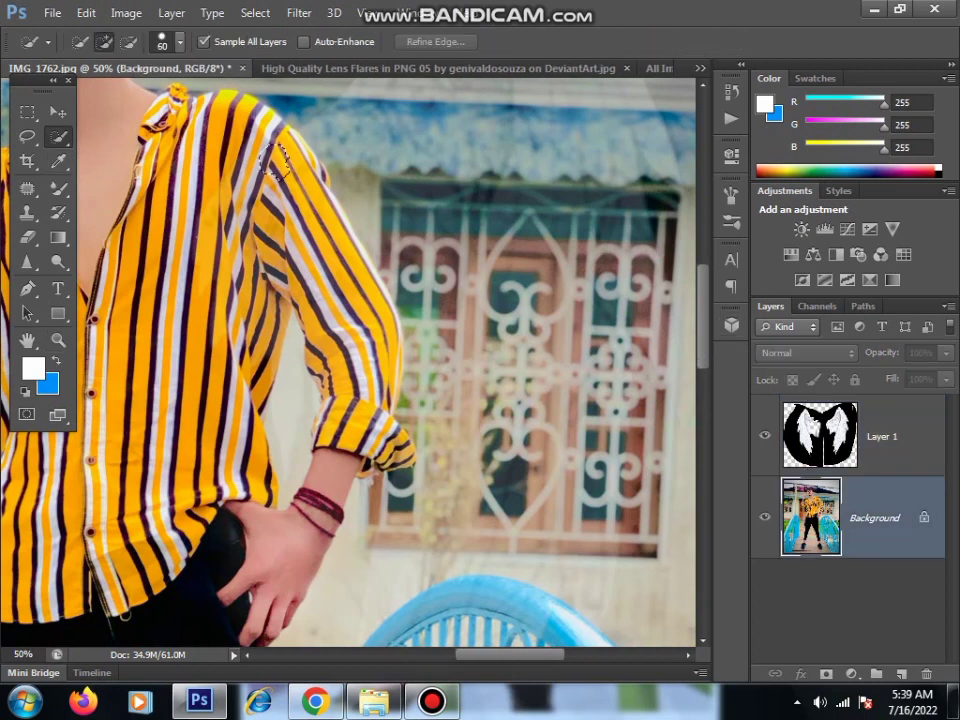
Quick-select the right-hand sleeve and hand on the Background layer
key("bracketleft")
key("bracketleft")
key("bracketleft")
left_click_drag(275, 160, 400, 478)
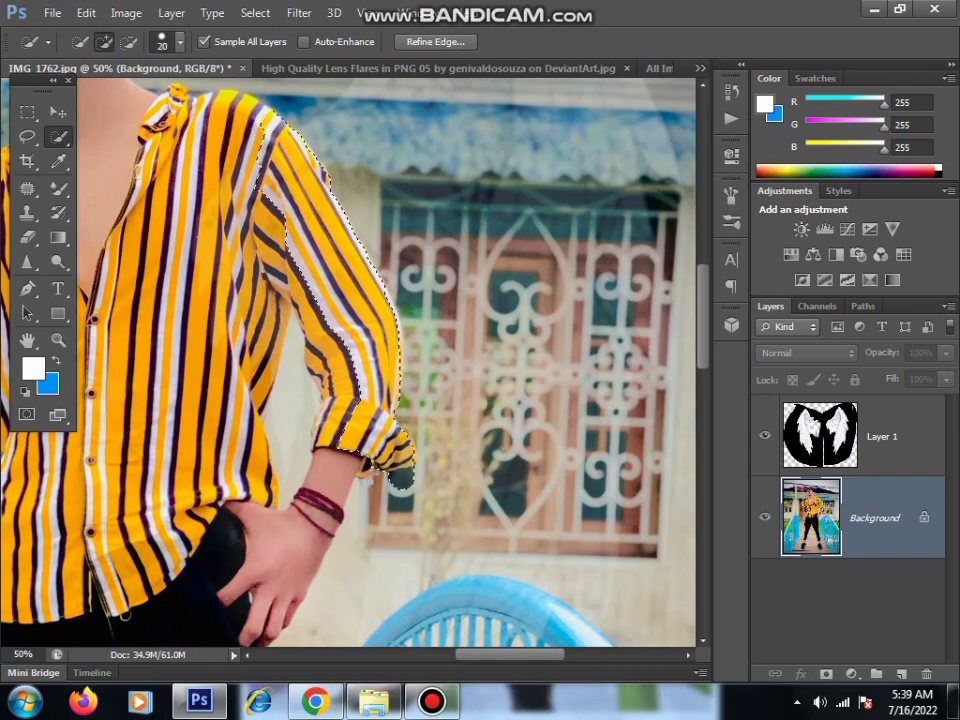
key("bracketright")
scroll(266, 271, "down", 3)
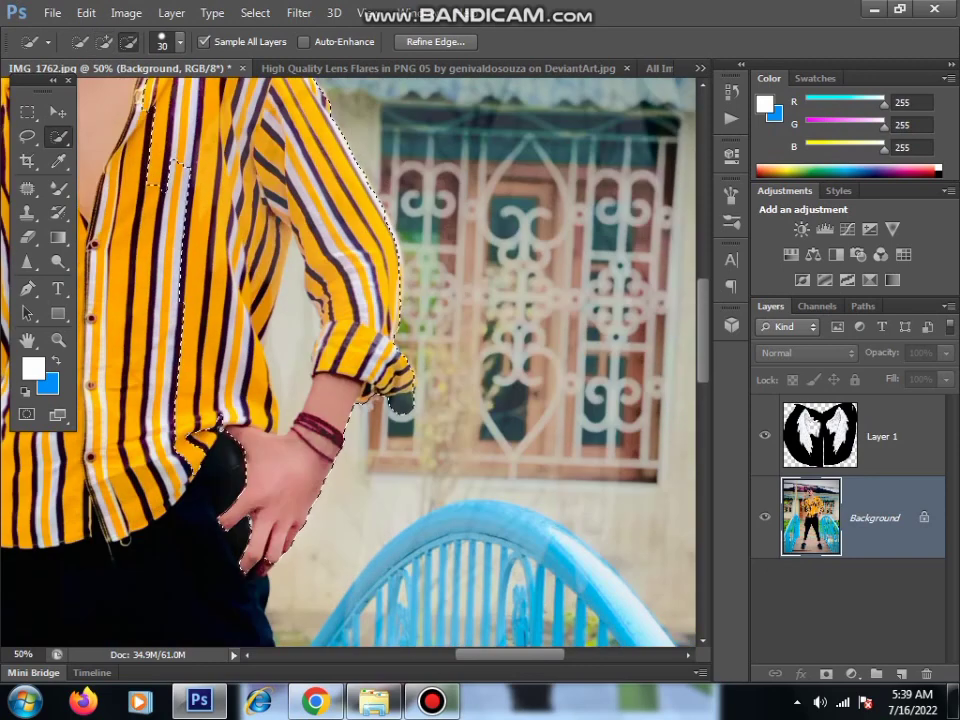
left_click_drag(214, 175, 200, 320)
Erase the wing parts on Layer 1 that overlap the selected sleeve and hand
left_click(820, 436)
key("e")
mouse_move(200, 150)
left_mouse_down()
mouse_move(290, 310)
mouse_move(170, 140)
mouse_move(205, 300)
mouse_move(230, 270)
mouse_move(245, 335)
left_mouse_up()
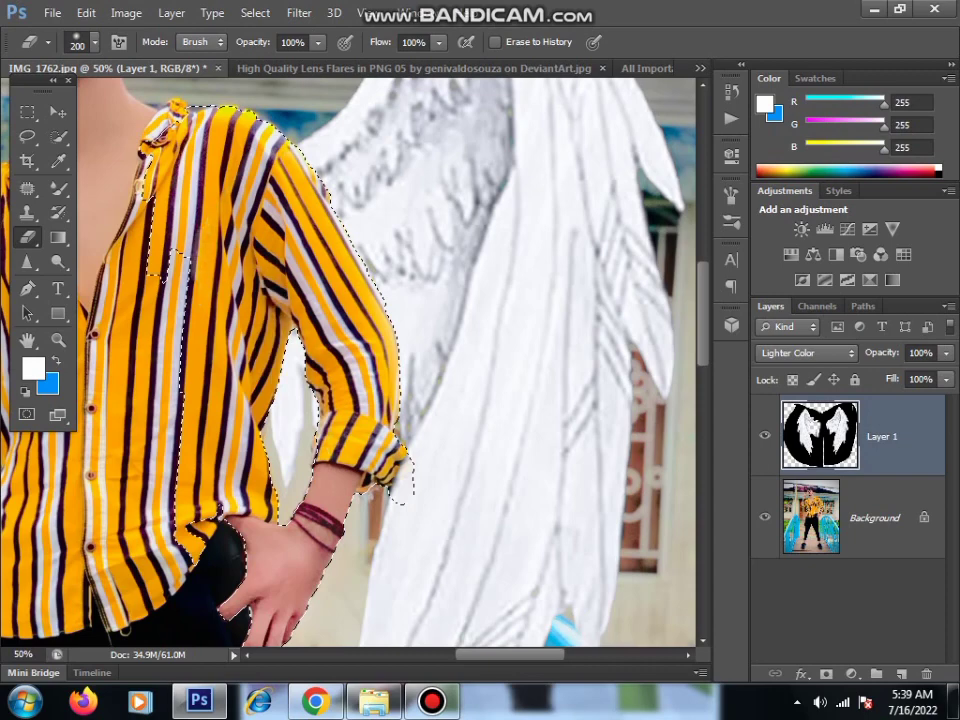
key("bracketleft")
key("bracketleft")
key("bracketleft")
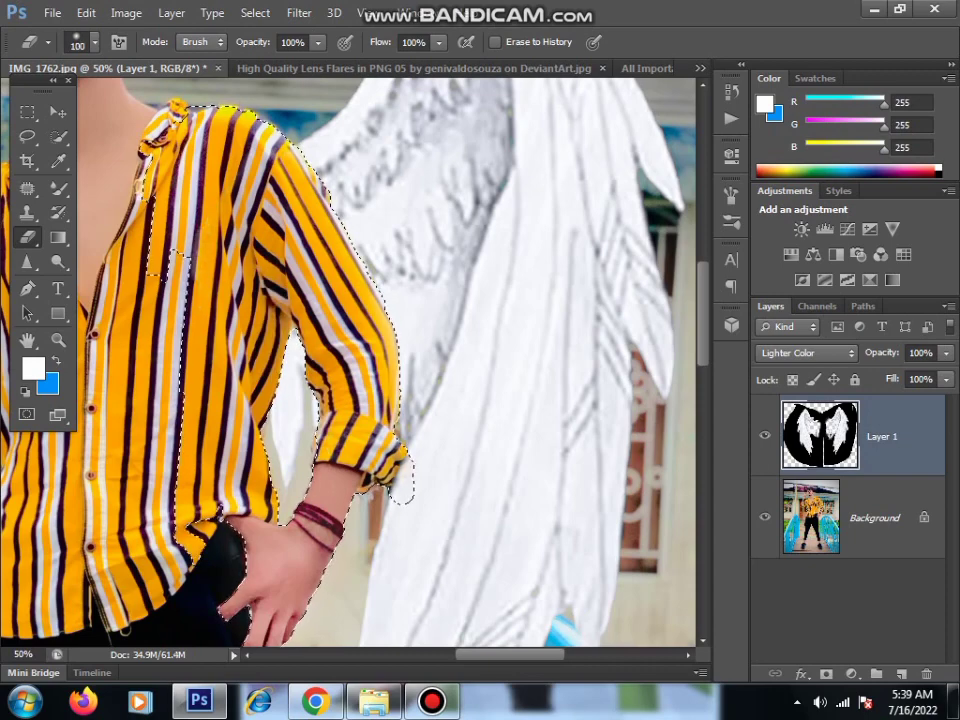
key("bracketleft")
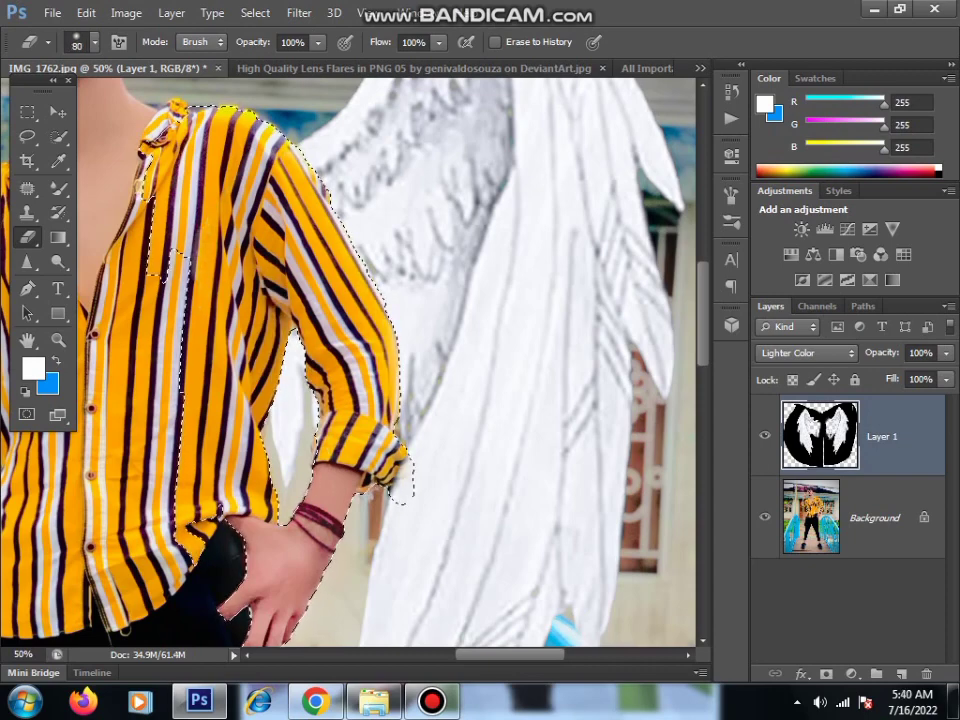
scroll(350, 360, "down", 2)
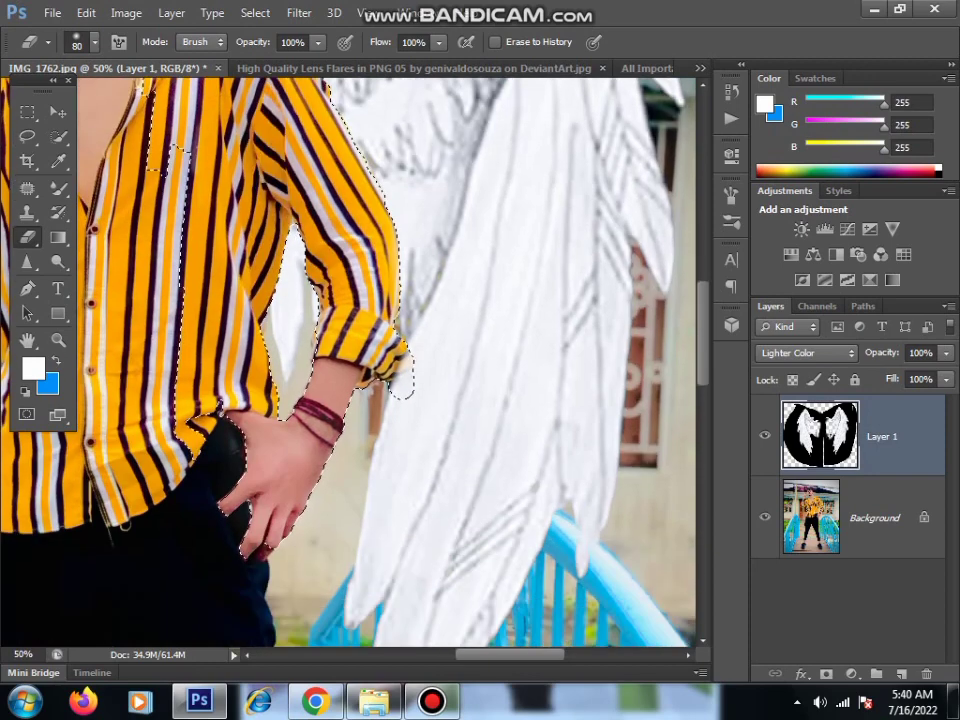
Fit the composite on screen and switch to the angel wings and halo image
key("z")
key("ctrl+0")
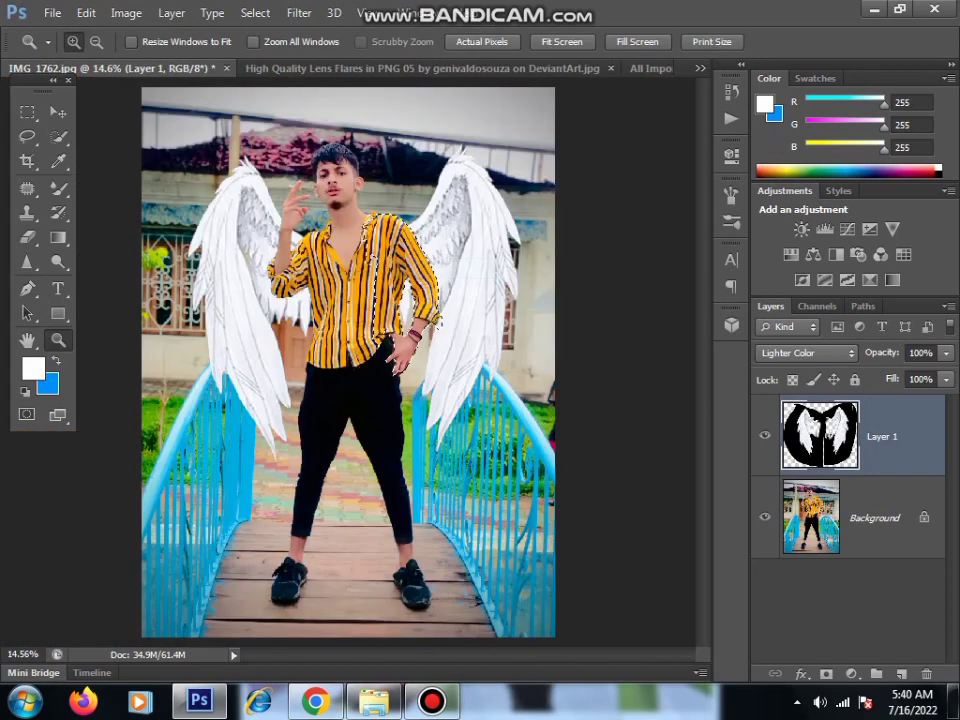
key("ctrl+plus")
key("ctrl+plus")
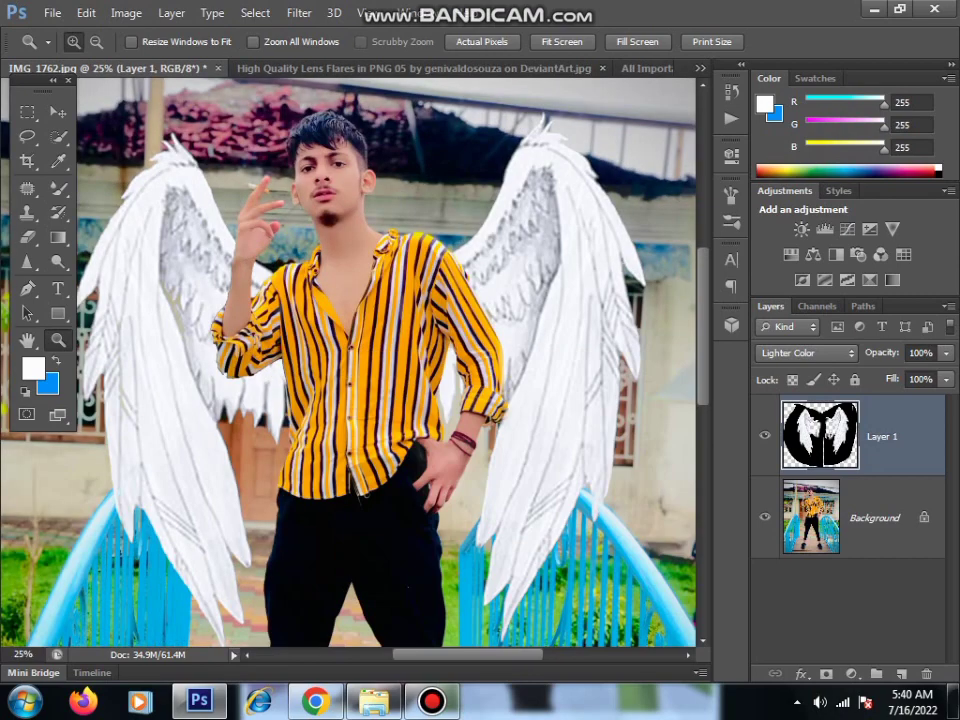
key("ctrl+Tab")
key("ctrl+plus")
key("ctrl+plus")
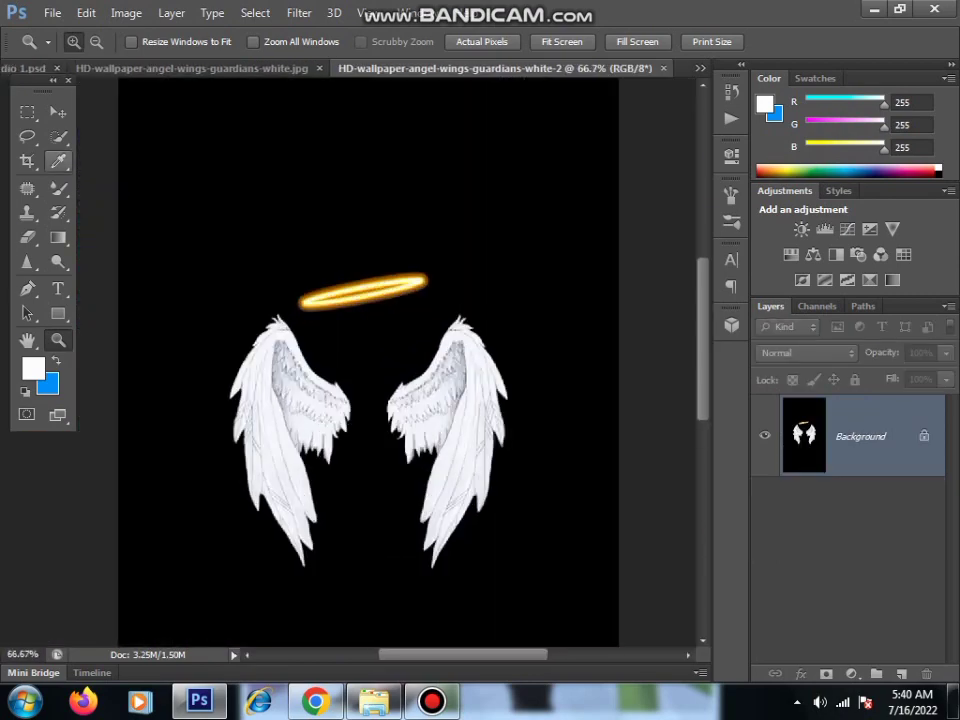
Lasso the glowing halo, drag it into the portrait and set its blend mode to Screen
key("l")
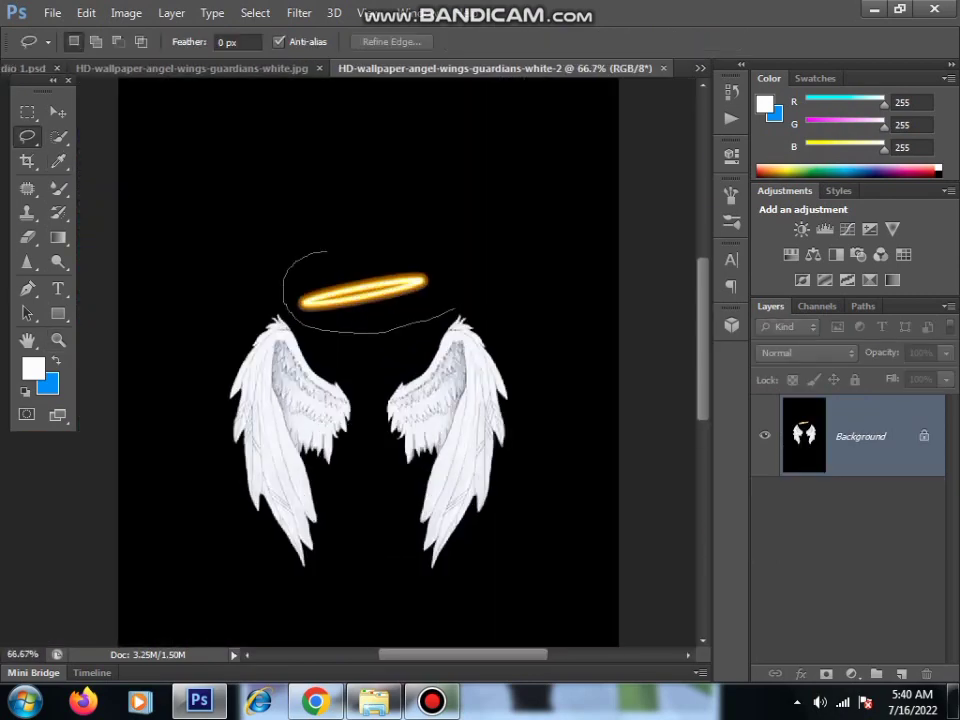
left_click_drag(454, 310, 470, 268)
key("v")
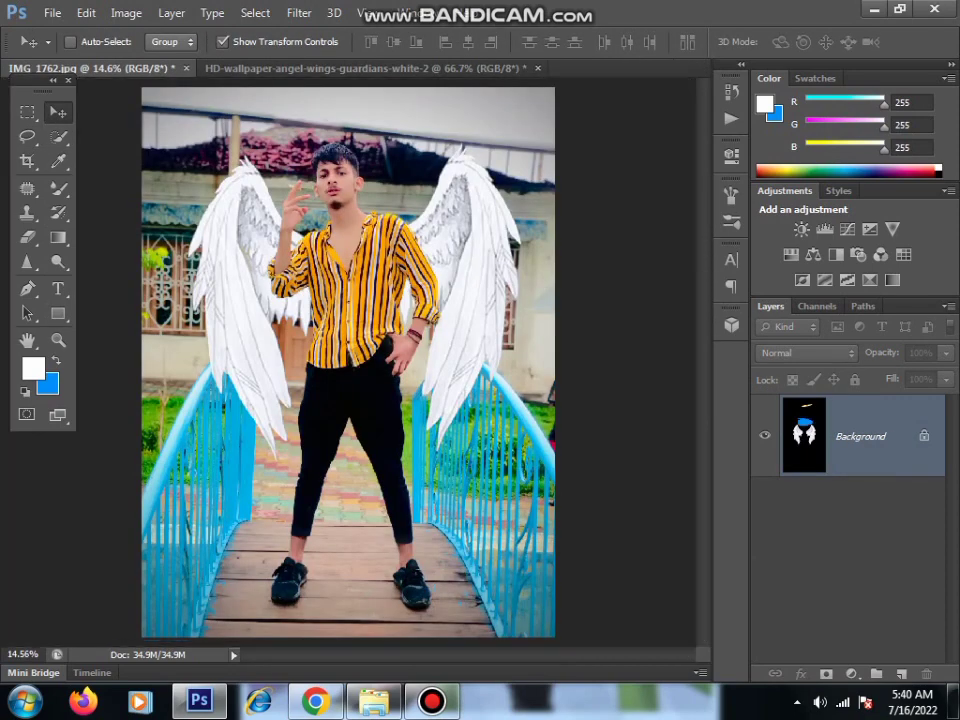
left_click_drag(230, 58, 323, 122)
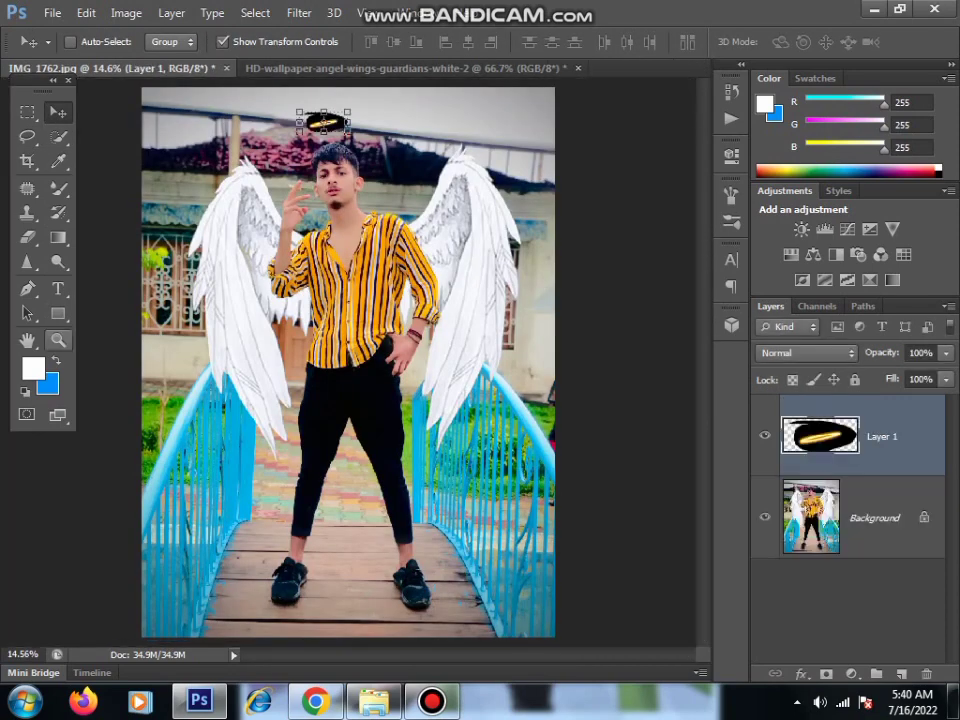
key("ctrl+t")
left_click(806, 352)
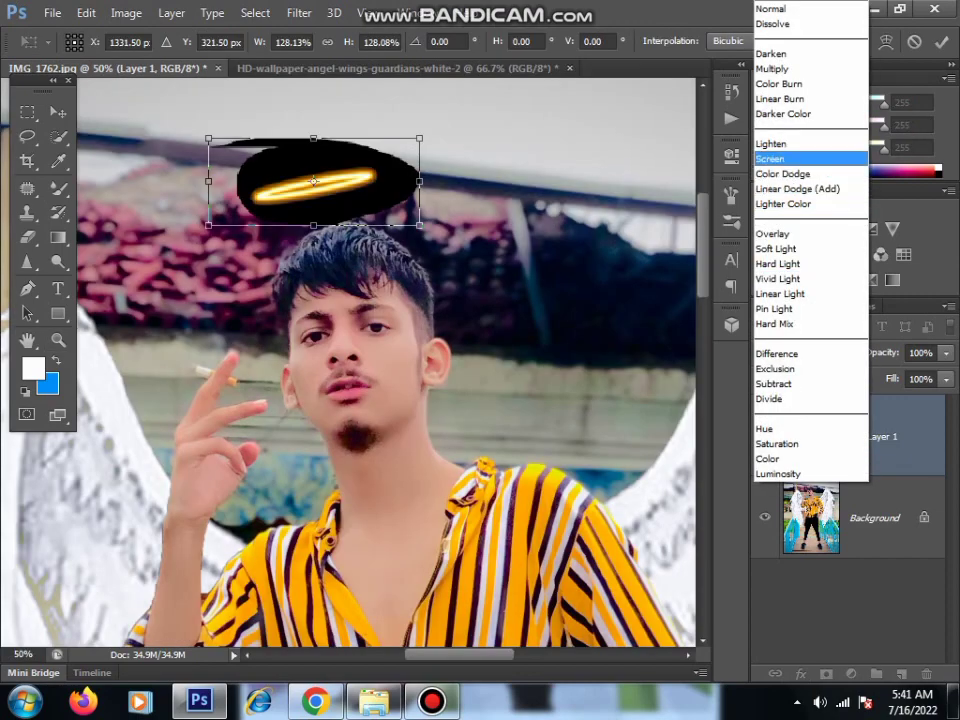
left_click(770, 158)
Scale the halo to about 153%, then 106%, positioned above the man's head
left_click_drag(419, 181, 439, 182)
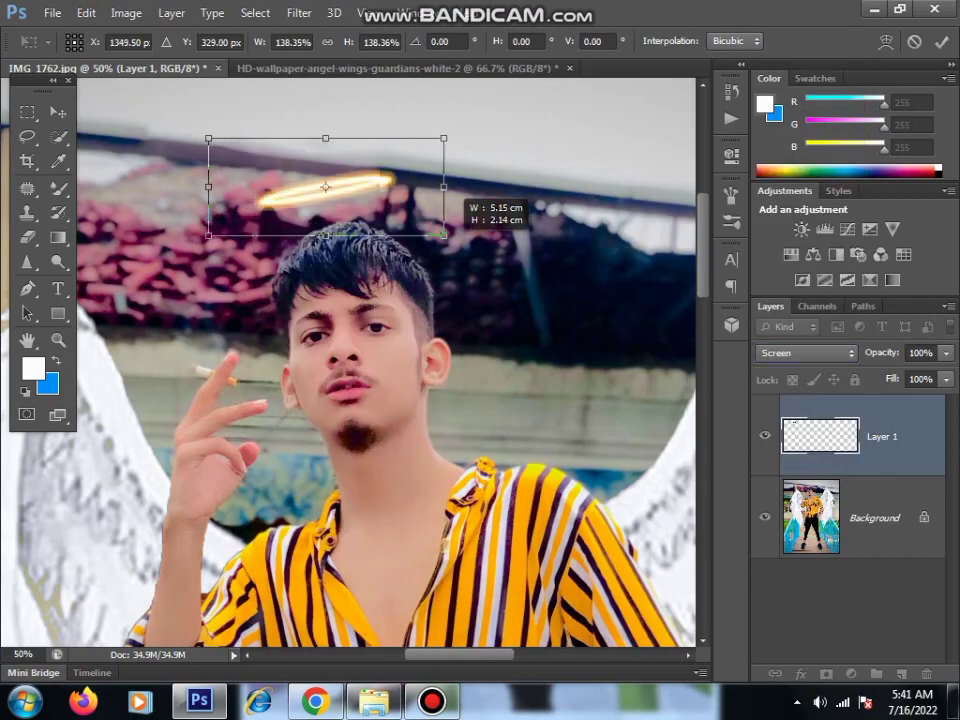
key("z")
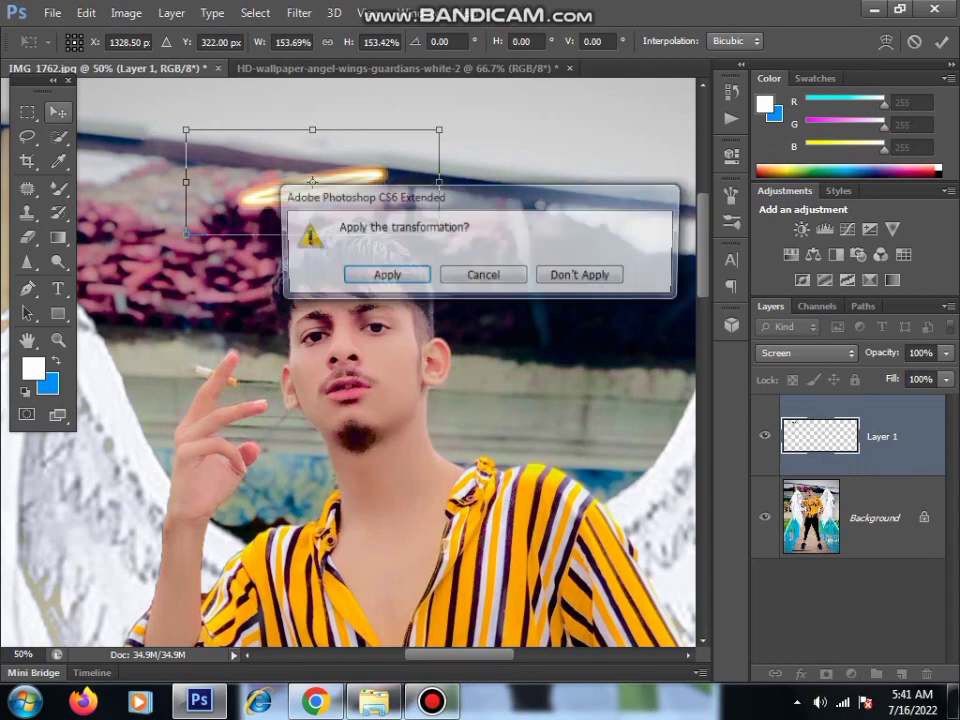
key("Return")
key("ctrl+minus")
key("ctrl+t")
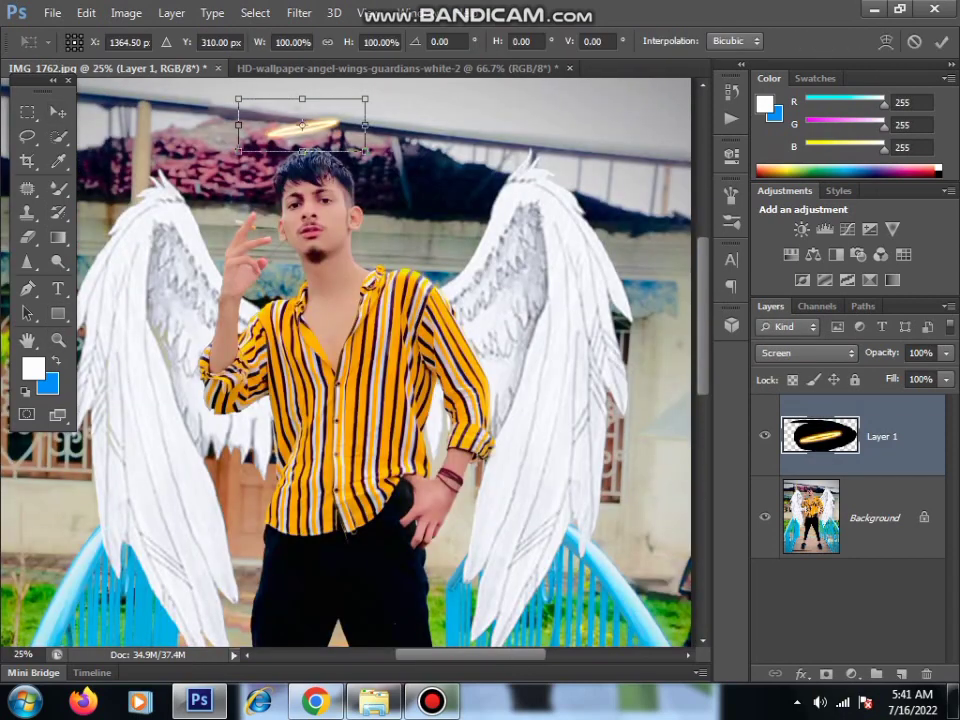
mouse_move(362, 95)
left_mouse_down()
mouse_move(357, 105)
mouse_move(364, 100)
left_mouse_up()
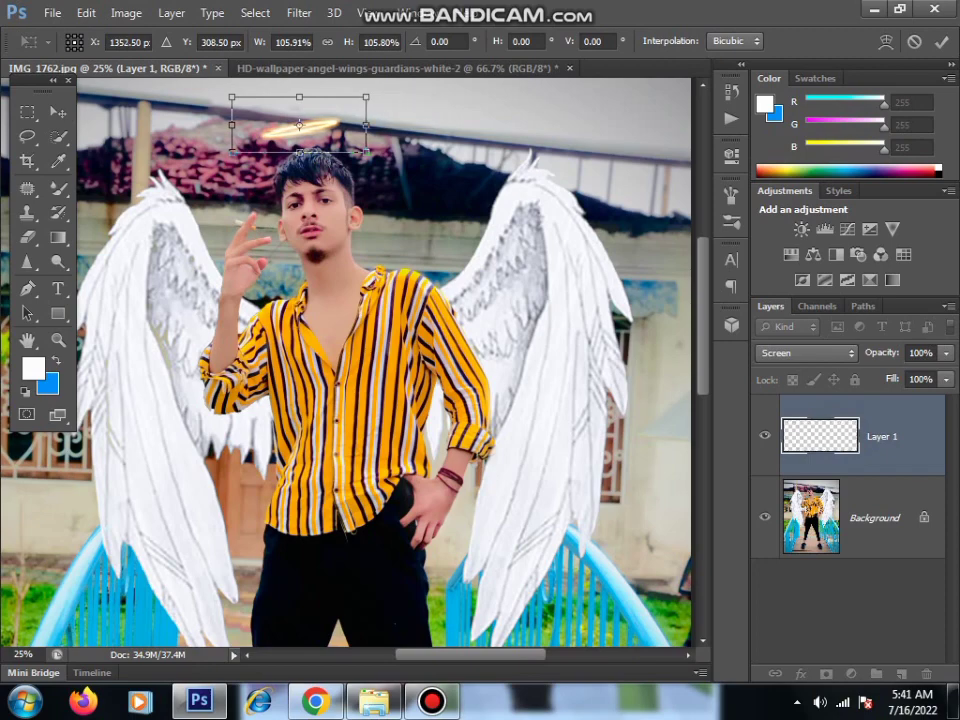
key("z")
key("Return")
Select the black smoke image on the AK Studio asset sheet and bring it into the portrait
key("ctrl+Tab")
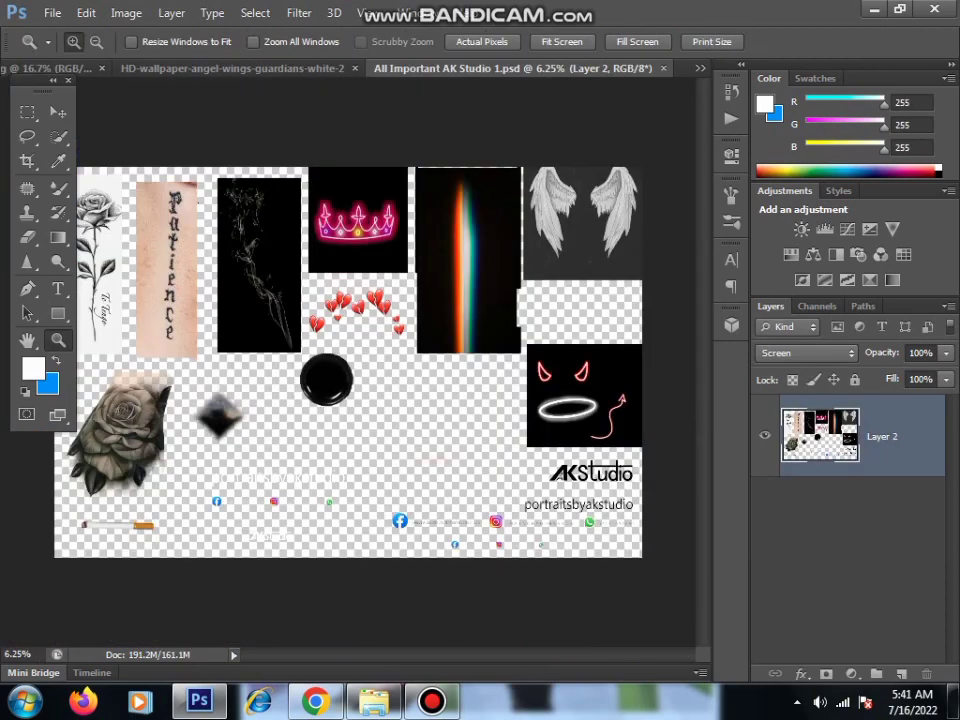
left_click(248, 284)
key("m")
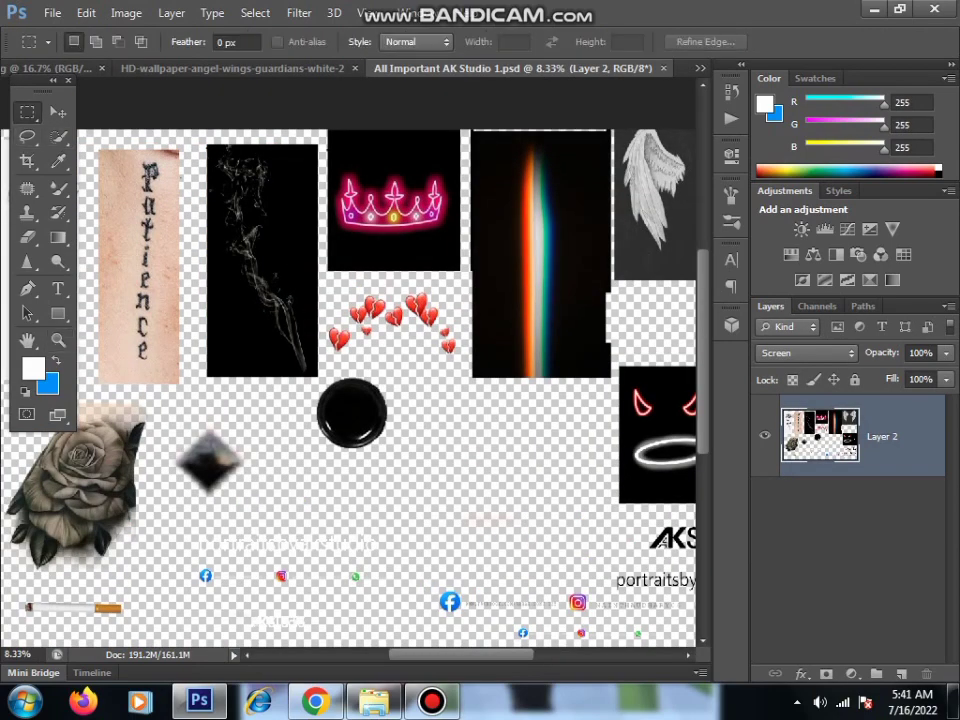
left_click_drag(205, 142, 323, 380)
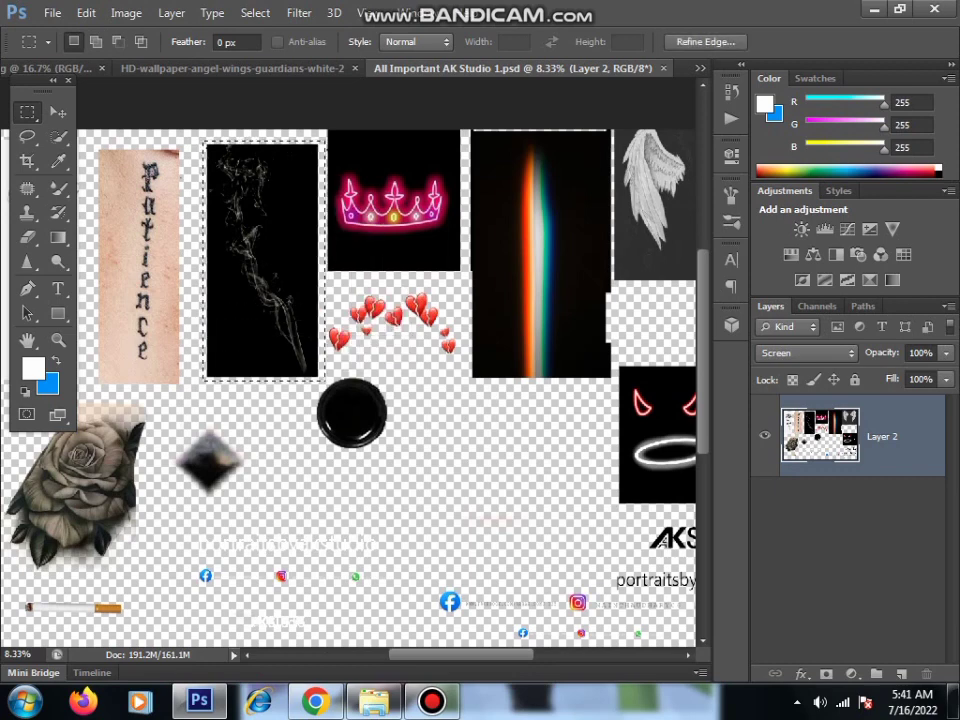
key("v")
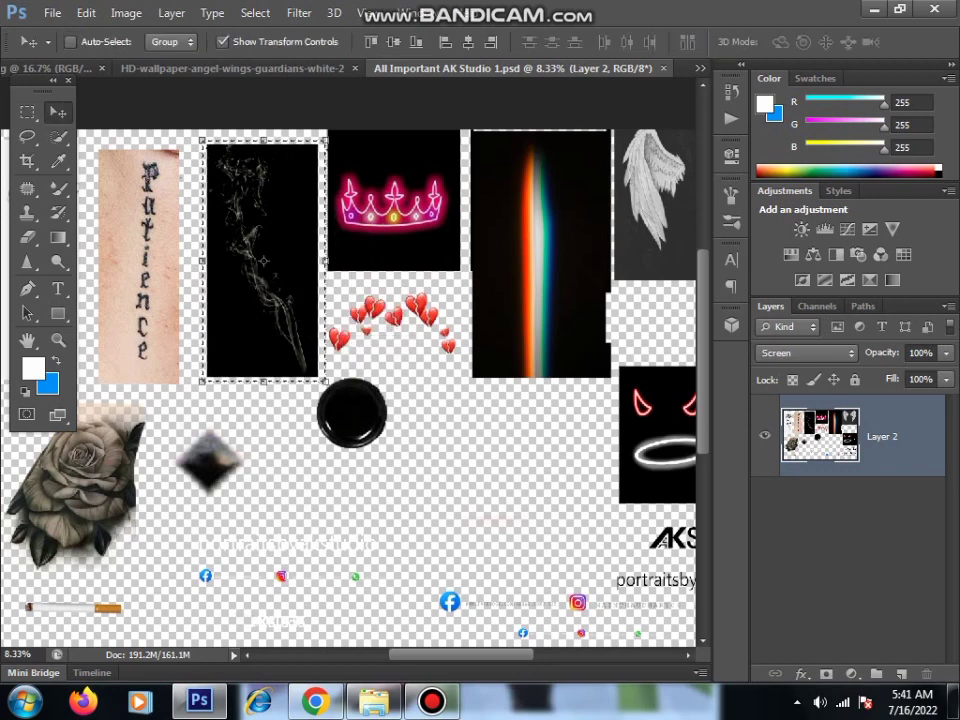
mouse_move(263, 258)
left_mouse_down()
mouse_move(102, 143)
mouse_move(272, 271)
left_mouse_up()
key("ctrl+Tab")
Shrink the smoke layer and place it near the man's head and raised hand
key("ctrl+t")
mouse_move(354, 476)
left_mouse_down()
mouse_move(285, 228)
mouse_move(240, 221)
left_mouse_up()
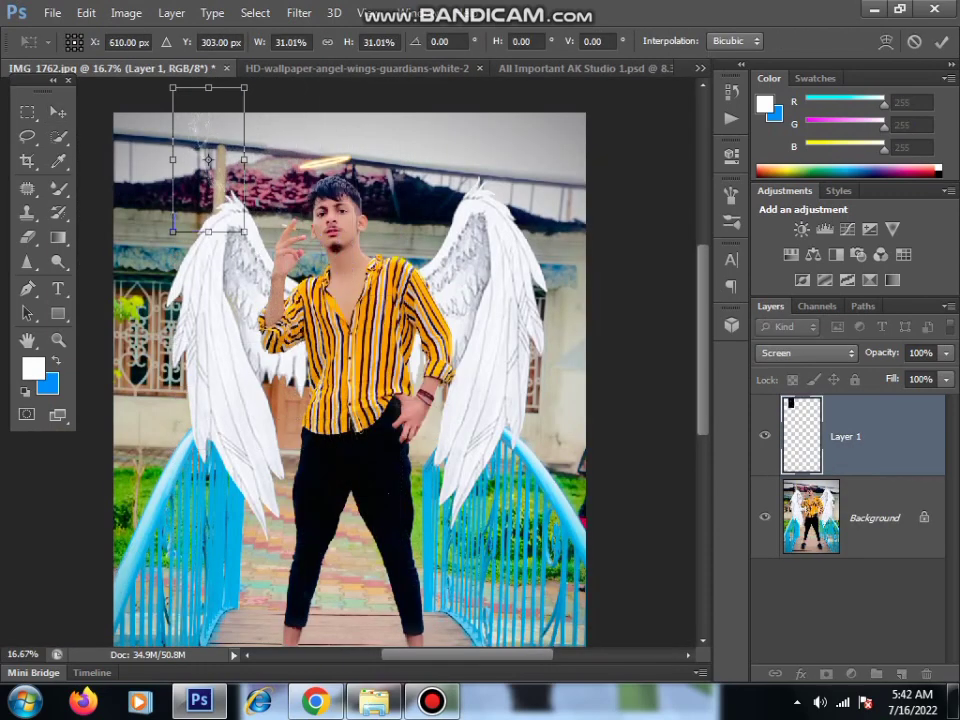
left_click_drag(207, 160, 293, 237)
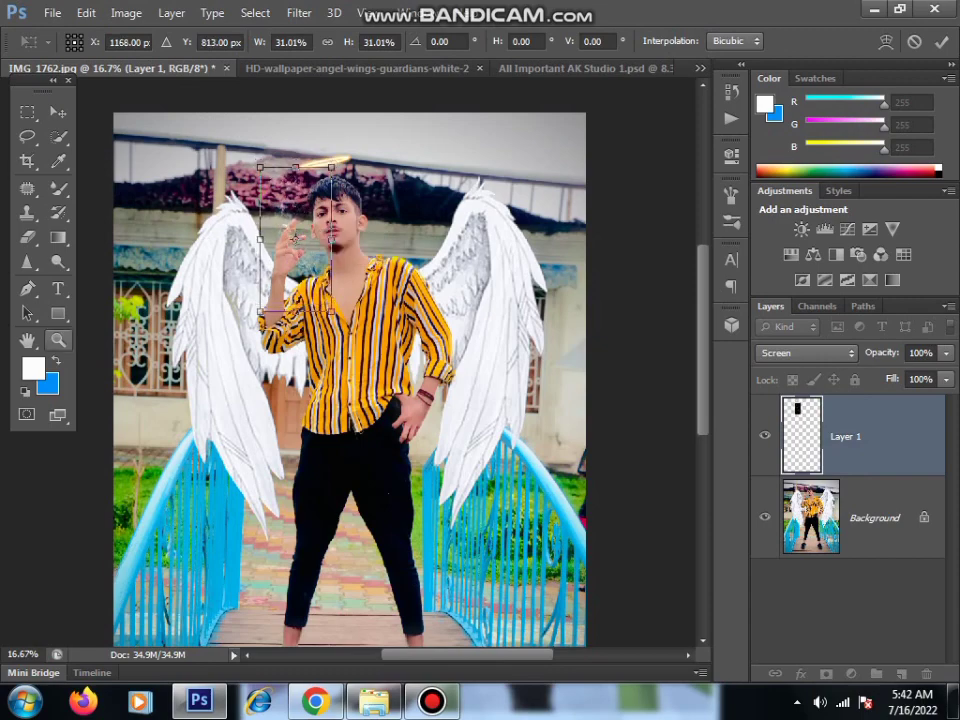
key("z")
key("Escape")
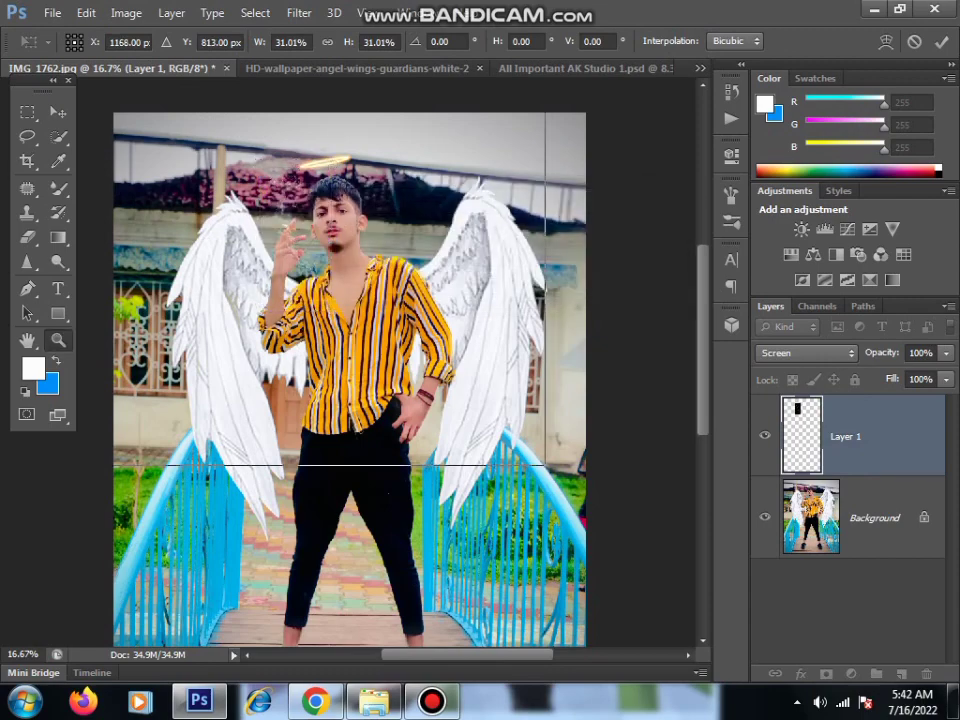
Zoom in on the face and erase the stray smoke above the raised hand
left_click(293, 230)
left_click(293, 230)
left_click(293, 230)
key("Return")
key("e")
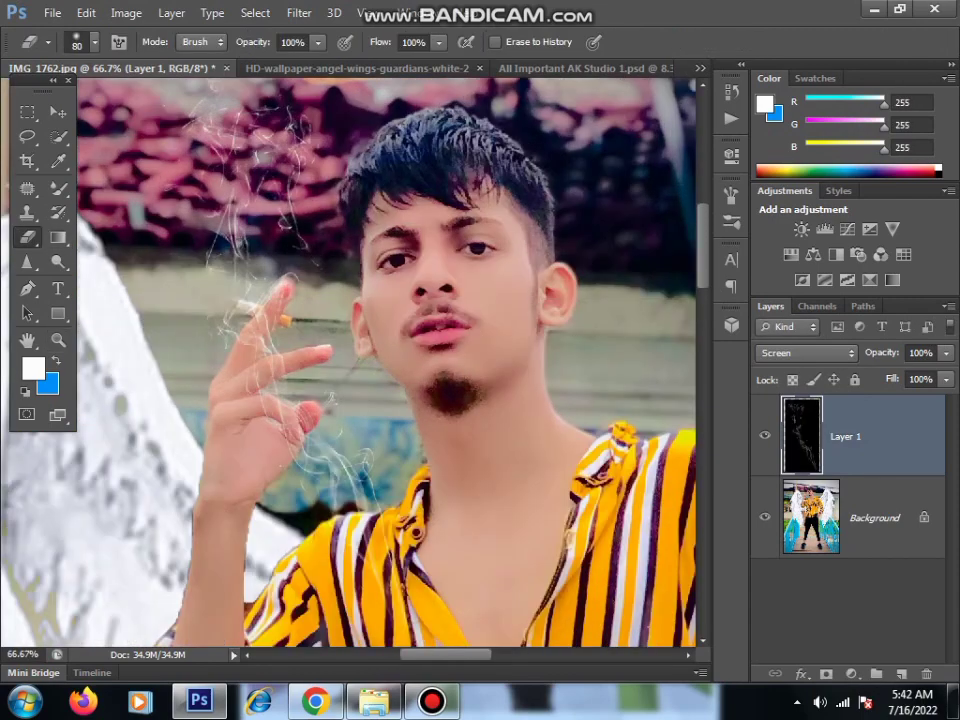
mouse_move(285, 420)
left_mouse_down()
mouse_move(250, 345)
mouse_move(200, 295)
left_mouse_up()
scroll(350, 360, "up", 4)
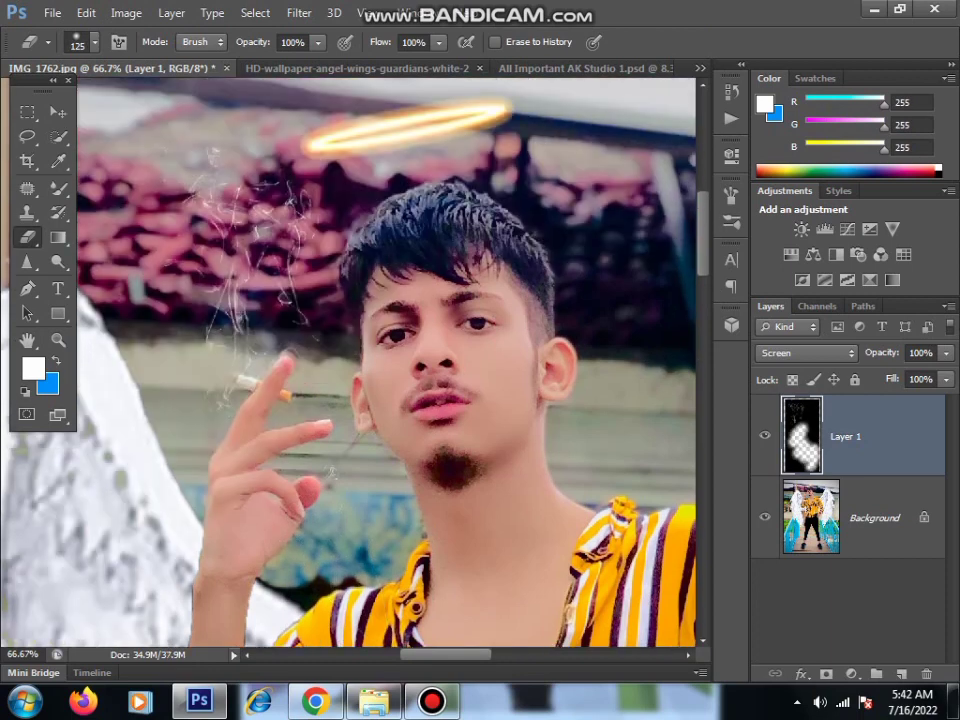
Rotate the smoke layer about -7° and shift it slightly upward
key("v")
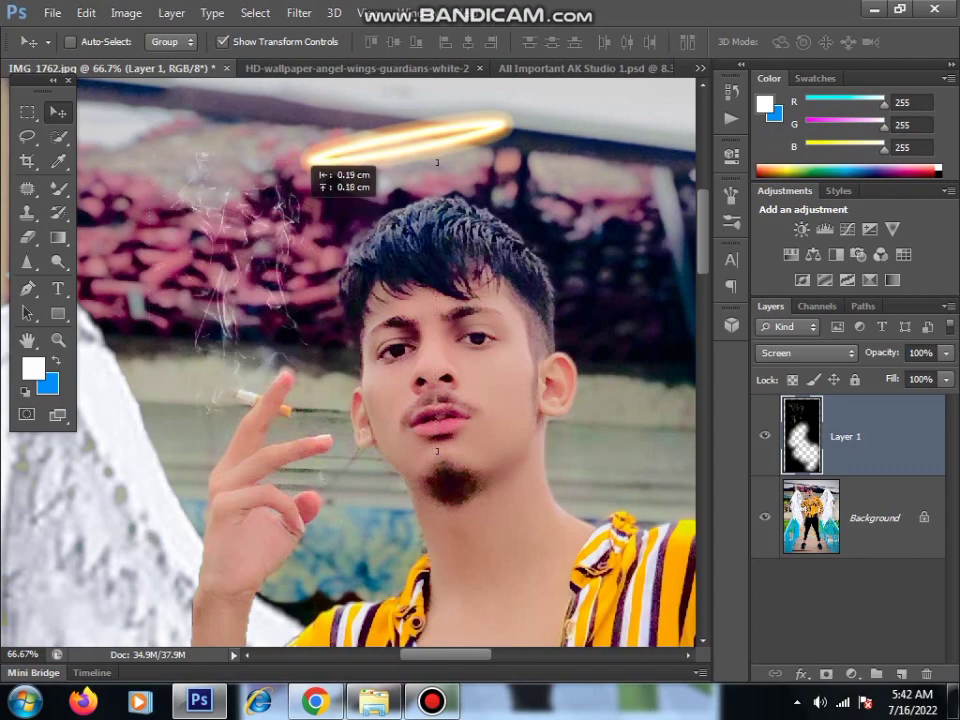
left_click_drag(437, 160, 400, 143)
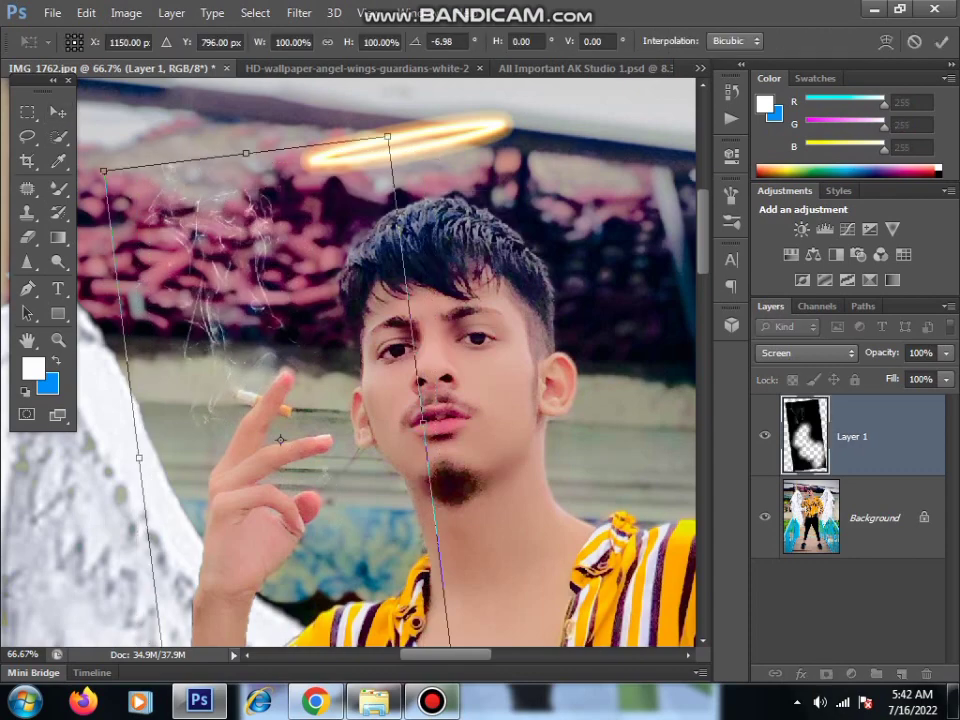
mouse_move(388, 228)
left_mouse_down()
mouse_move(388, 208)
mouse_move(410, 208)
mouse_move(420, 192)
left_mouse_up()
Copy the entire lens flare image and paste it into the portrait as a new layer
key("ctrl+Tab")
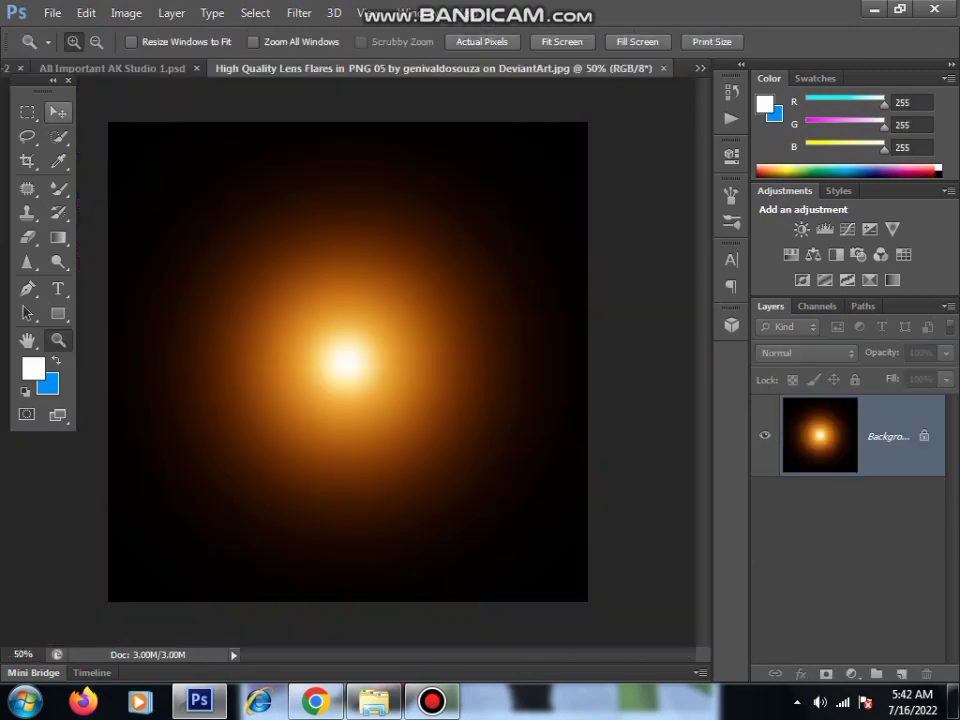
key("m")
key("ctrl+a")
key("ctrl+c")
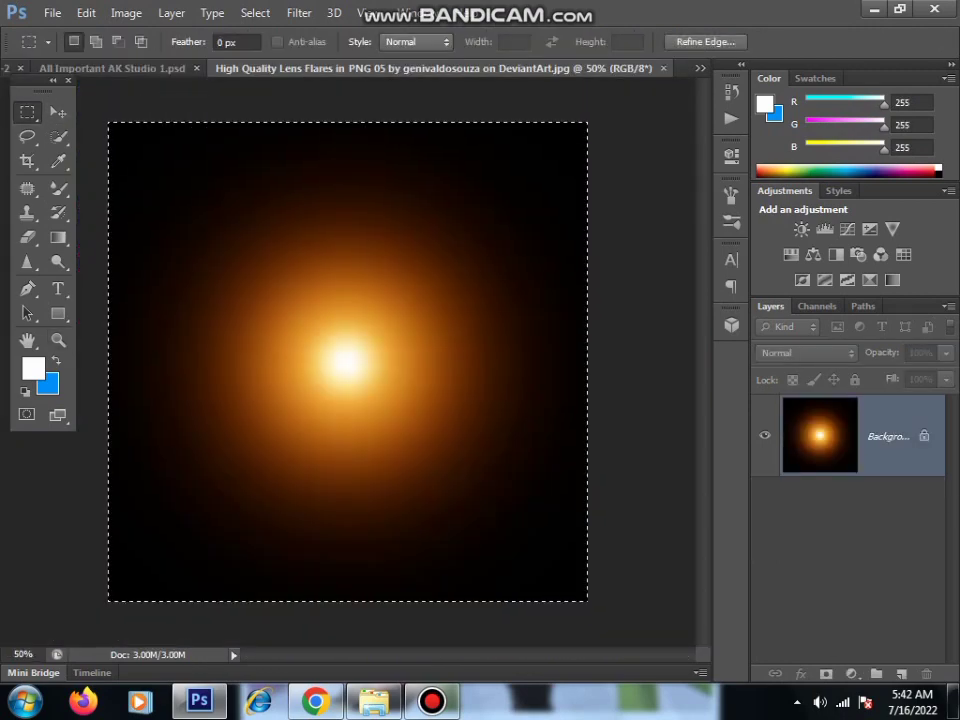
key("ctrl+Tab")
key("ctrl+v")
key("v")
Move the flare over the man's head and set its blend mode to Screen
left_click_drag(311, 322, 337, 133)
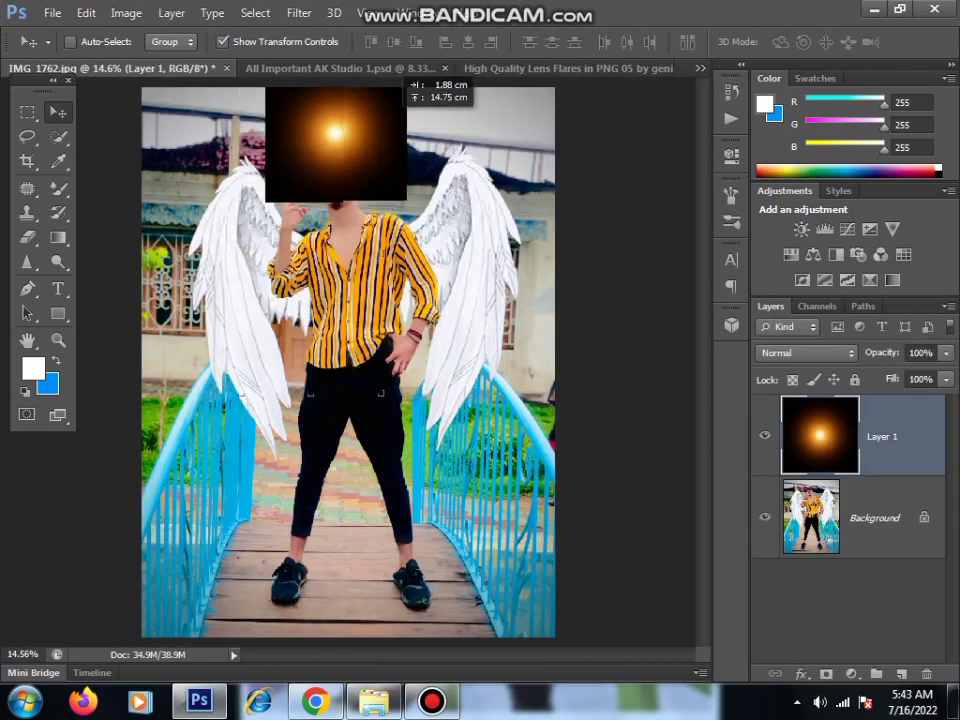
left_click(806, 353)
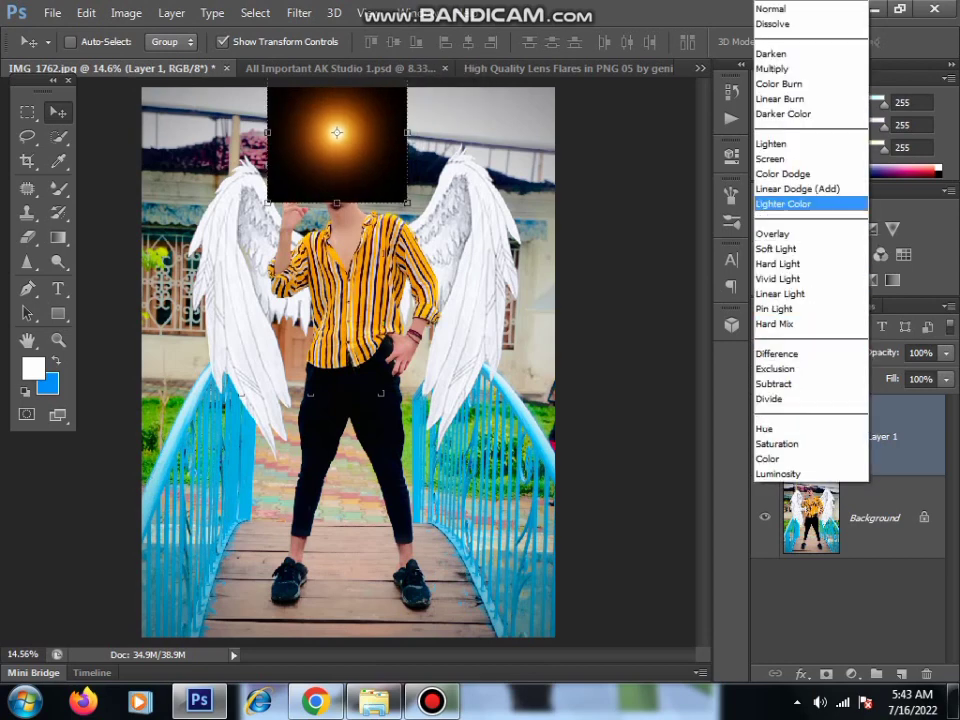
left_click(780, 158)
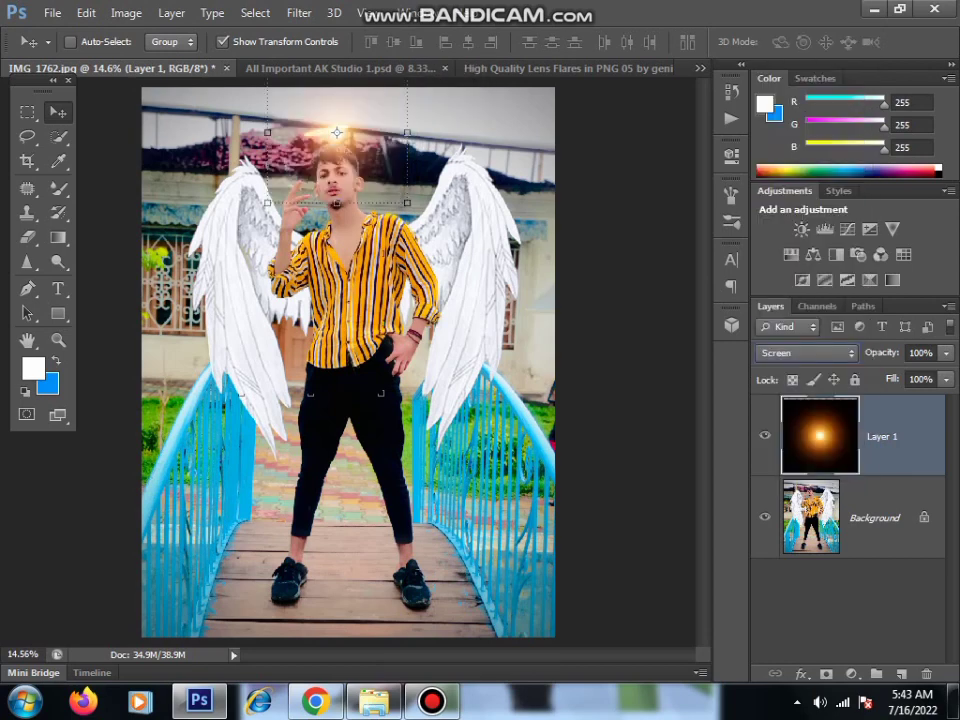
left_click_drag(337, 133, 328, 127)
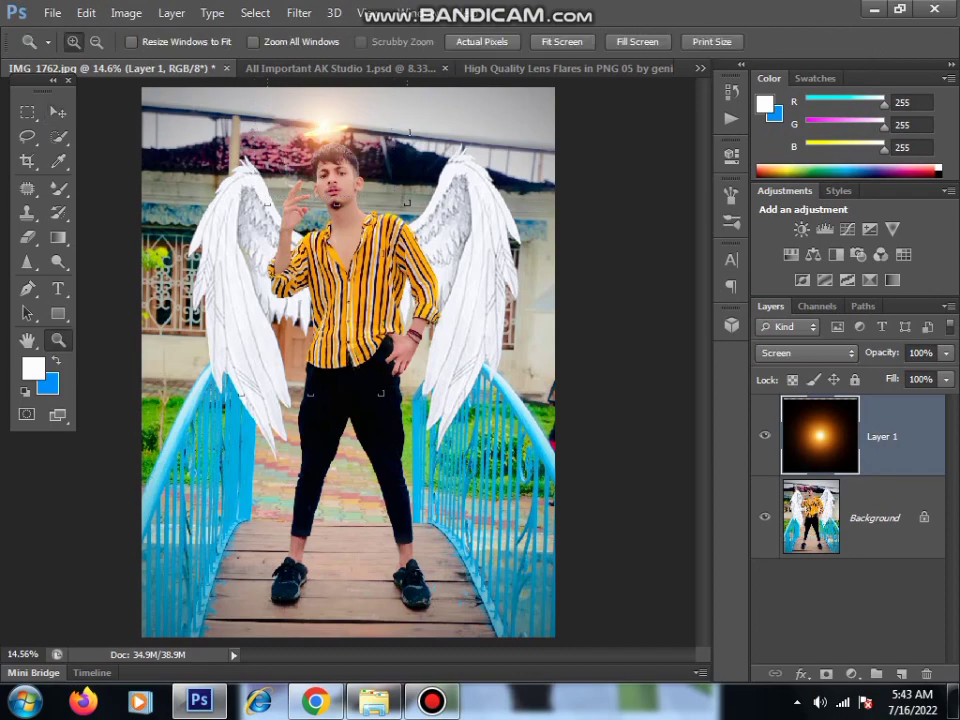
left_click(342, 113, "ctrl")
scroll(350, 360, "up", 2)
Squash the flare into a thin strip, tilt it to match the halo, and apply
key("ctrl+t")
left_click_drag(288, 477, 288, 218)
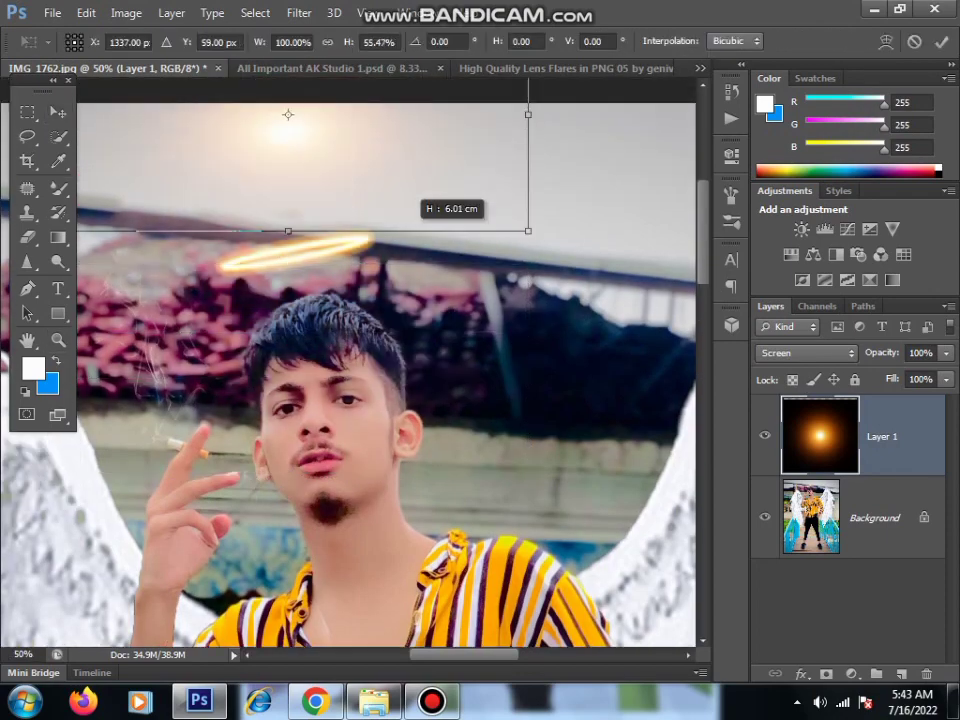
left_click_drag(288, 106, 335, 308)
left_click_drag(335, 199, 335, 305)
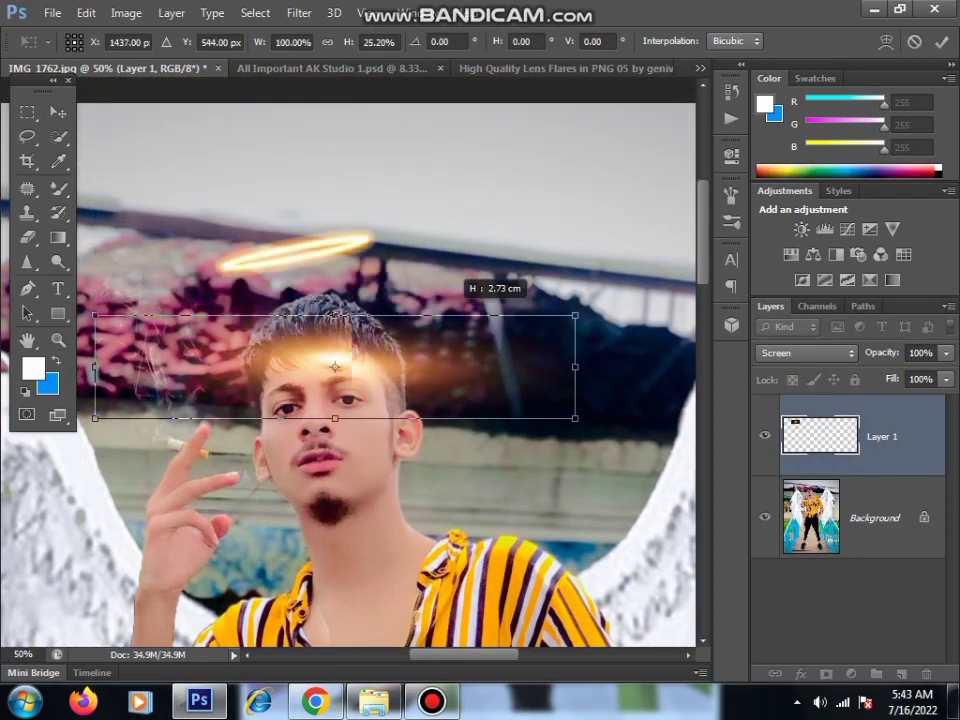
left_click_drag(335, 360, 300, 248)
left_click_drag(590, 215, 579, 157)
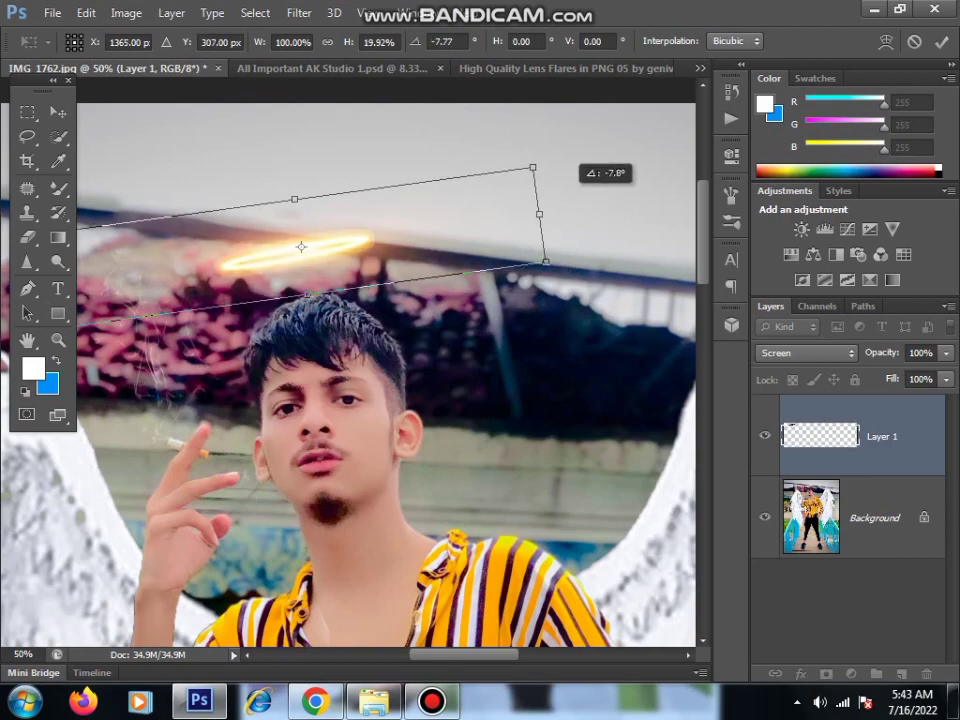
left_click_drag(440, 191, 440, 200)
left_click_drag(301, 256, 301, 253)
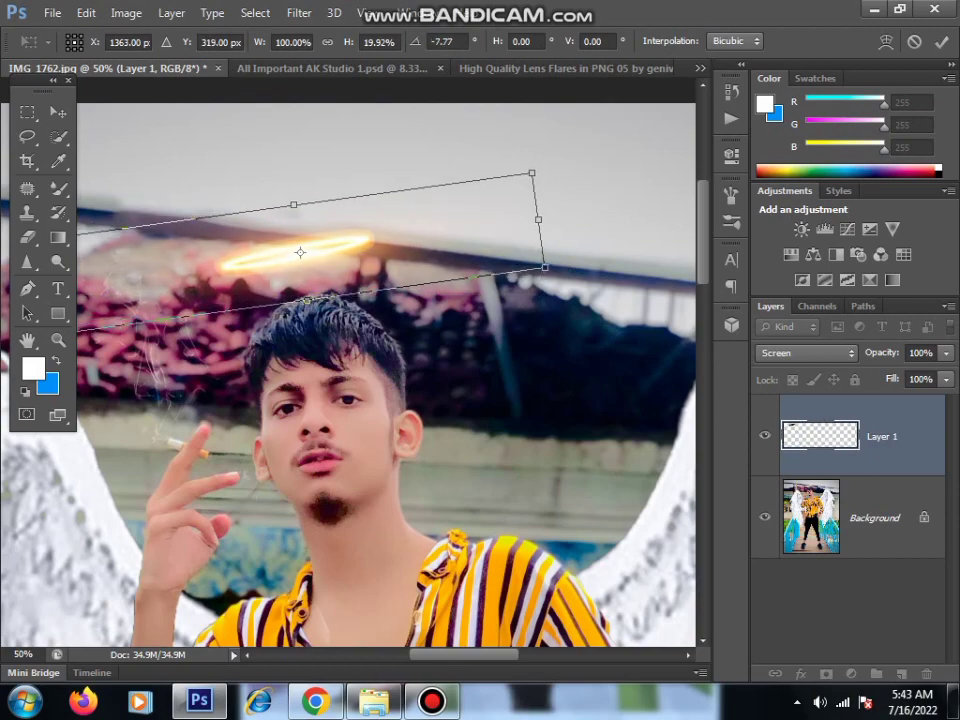
key("v")
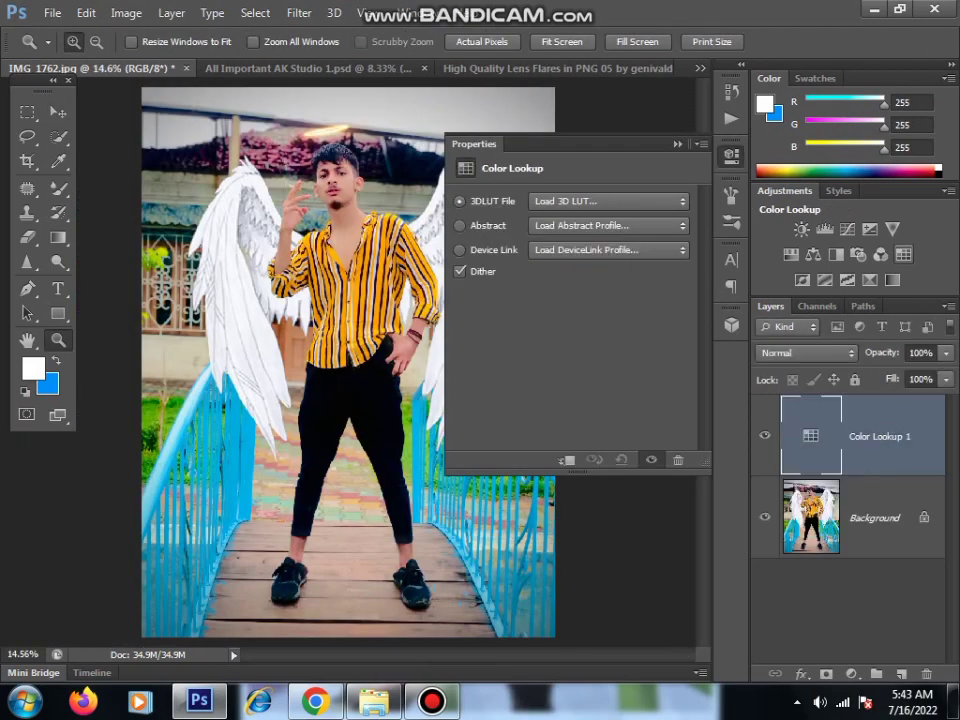
Grade the portrait with the DebrupLUT7.cube lookup, then flatten it and open Save As
scroll(640, 356, "down", 4)
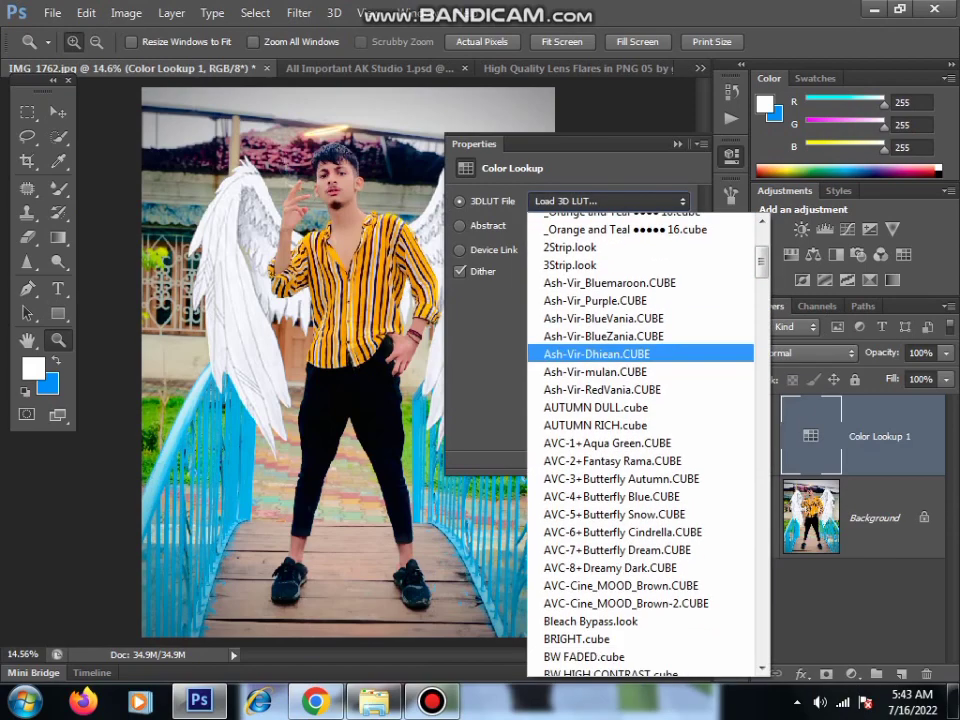
scroll(640, 470, "down", 3)
scroll(600, 583, "down", 1)
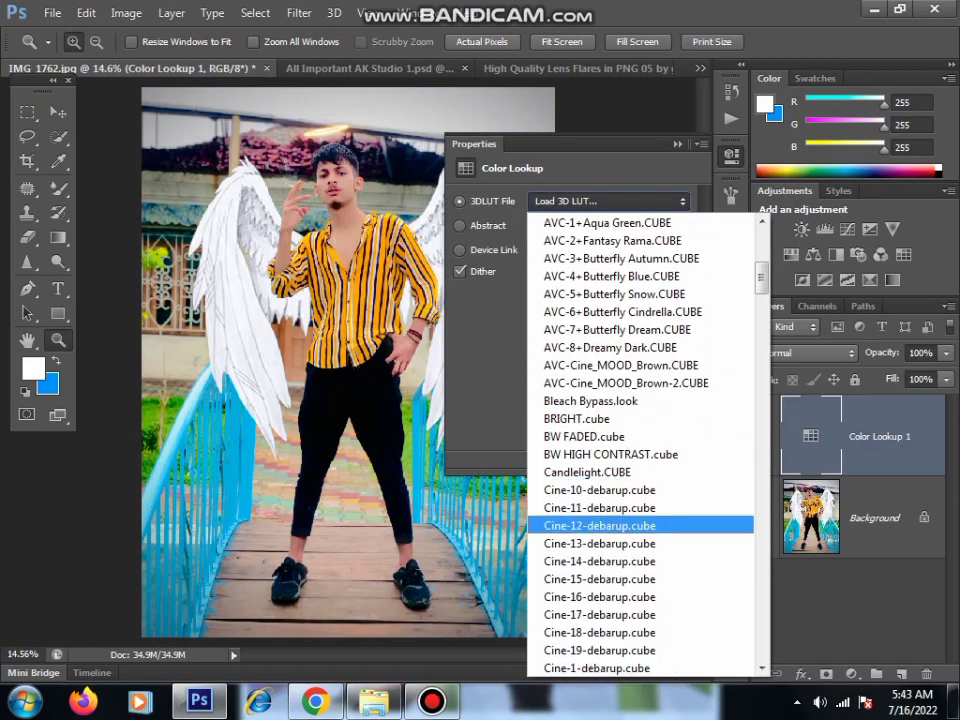
scroll(600, 580, "down", 2)
scroll(600, 470, "down", 2)
scroll(600, 500, "down", 1)
scroll(600, 561, "down", 2)
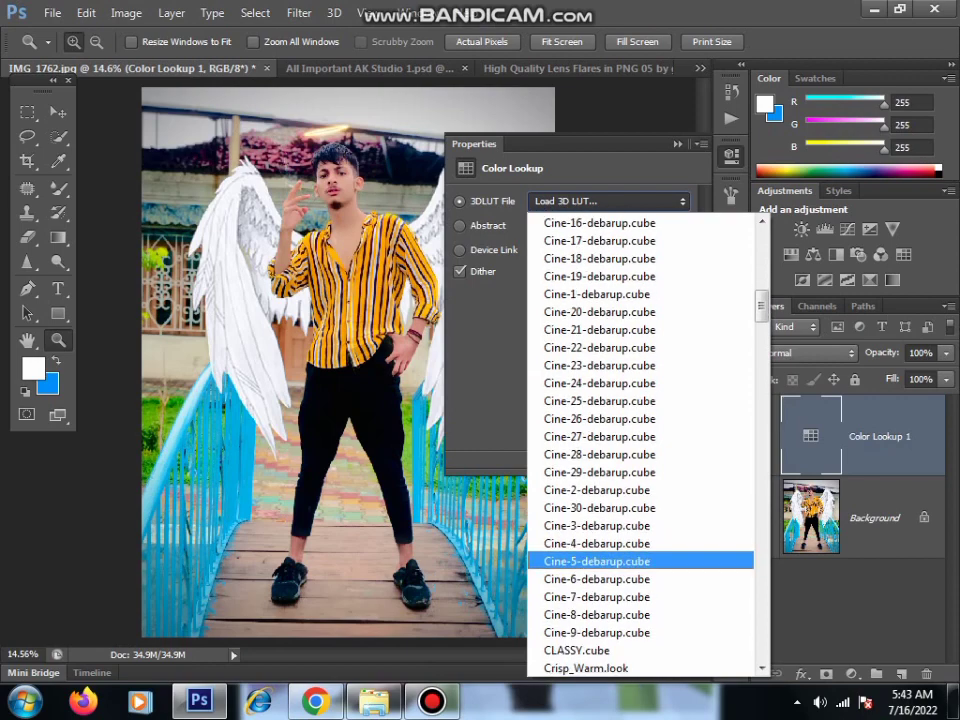
scroll(600, 550, "down", 2)
scroll(600, 500, "down", 1)
scroll(640, 521, "down", 2)
scroll(640, 561, "down", 2)
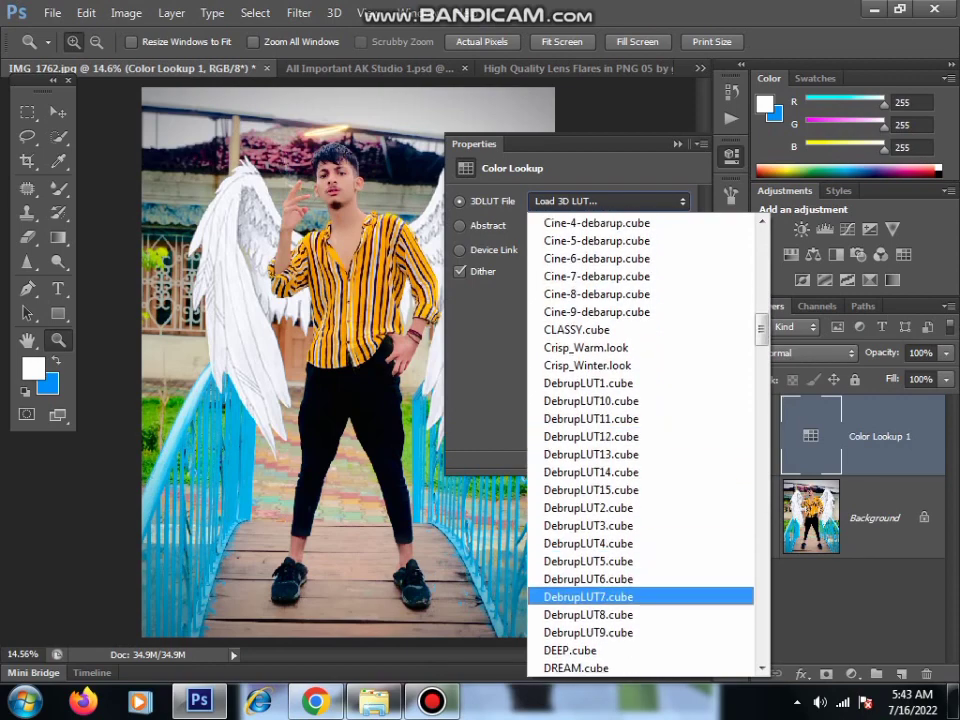
left_click(590, 597)
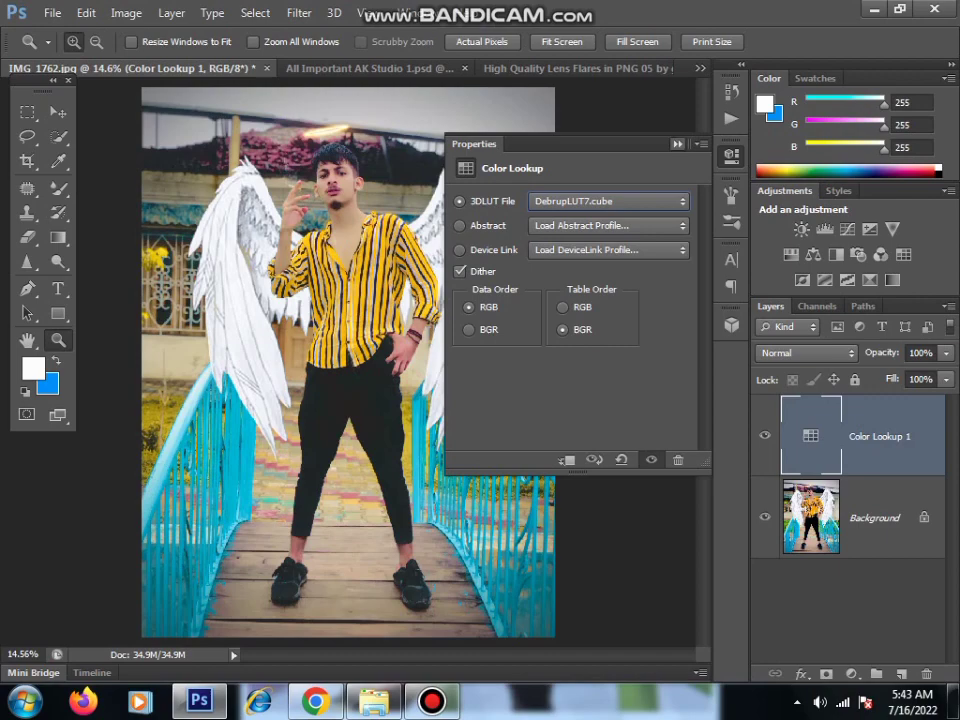
key("ctrl+e")
key("ctrl+shift+s")
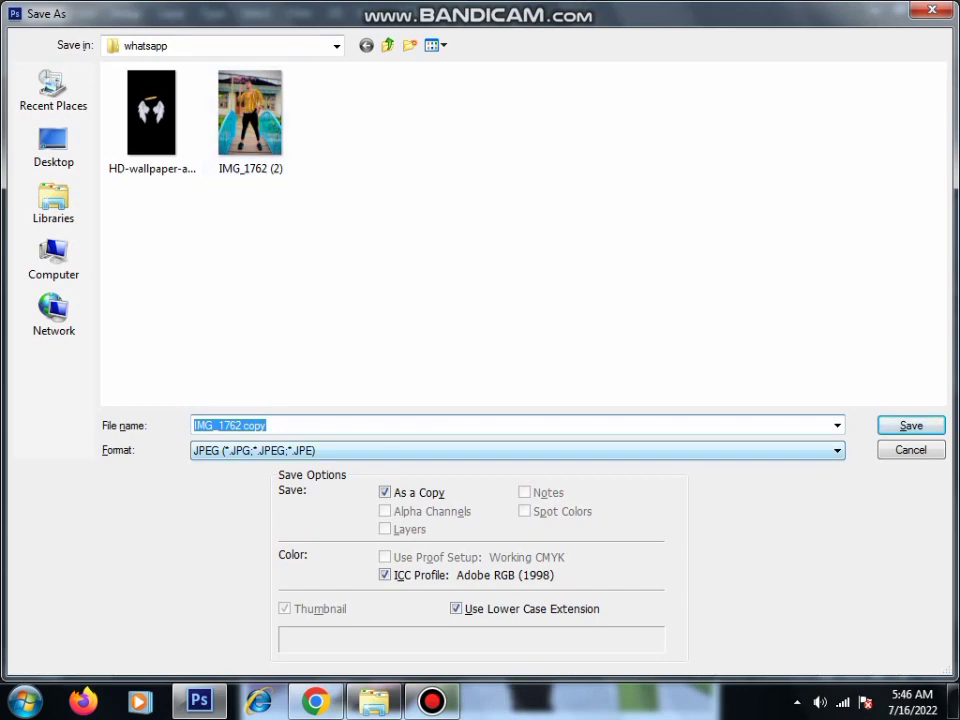
Save the flattened composite as JPEG 'IMG_1762 copy', accepting the default JPEG options
key("Return")
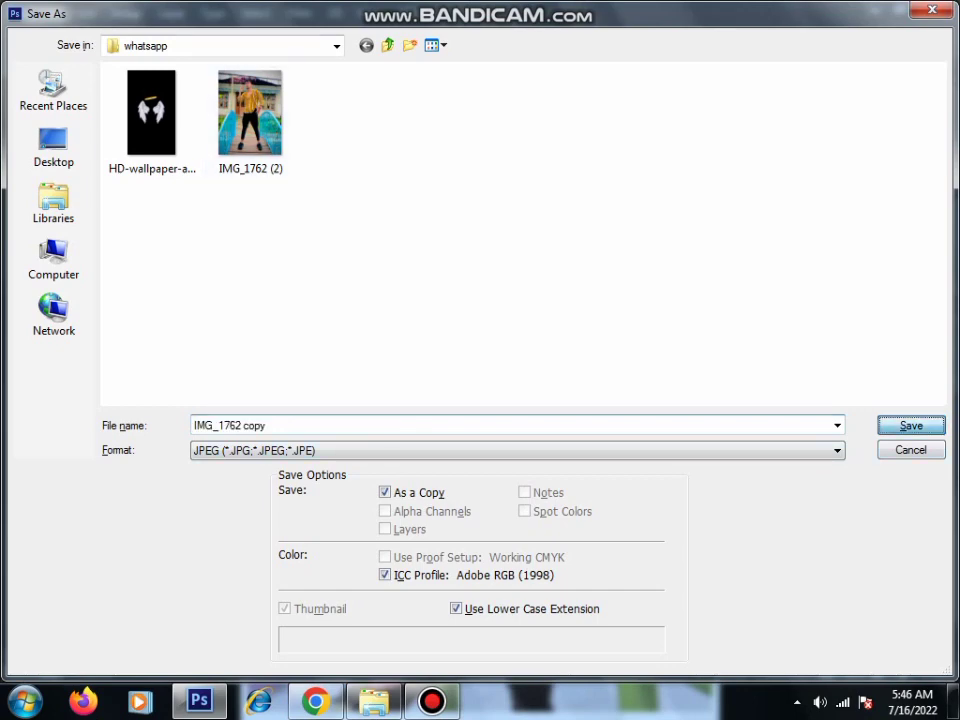
key("Return")
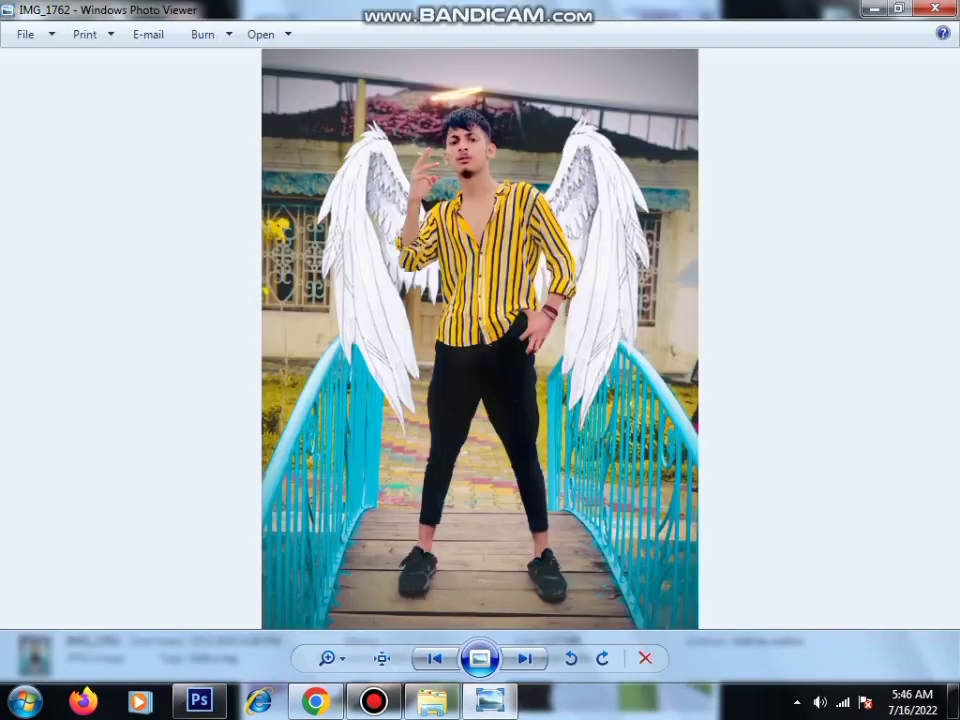
Zoom in and out on the saved IMG_1762 JPEG to inspect the wings, halo and smoke
scroll(470, 185, "up", 1)
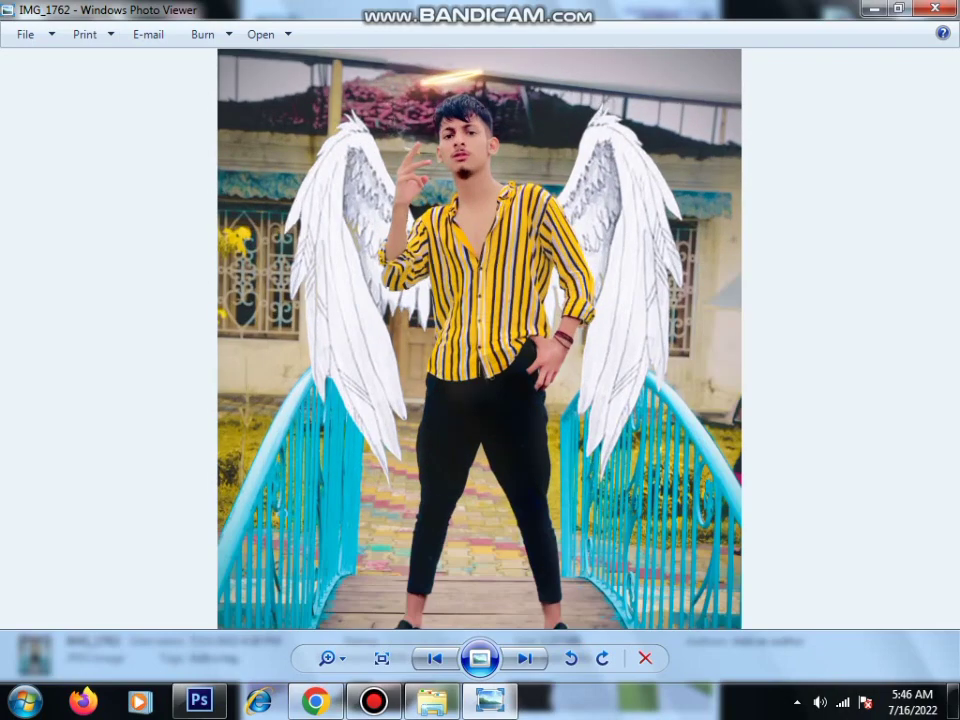
scroll(470, 185, "up", 1)
scroll(470, 185, "up", 1)
scroll(470, 185, "up", 1)
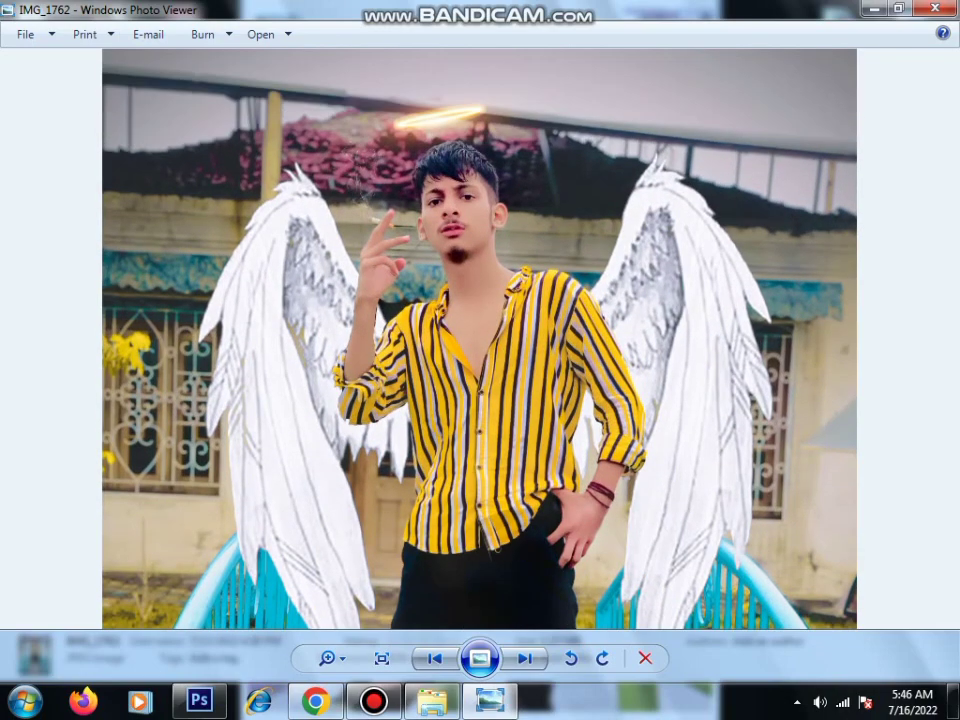
scroll(470, 185, "down", 3)
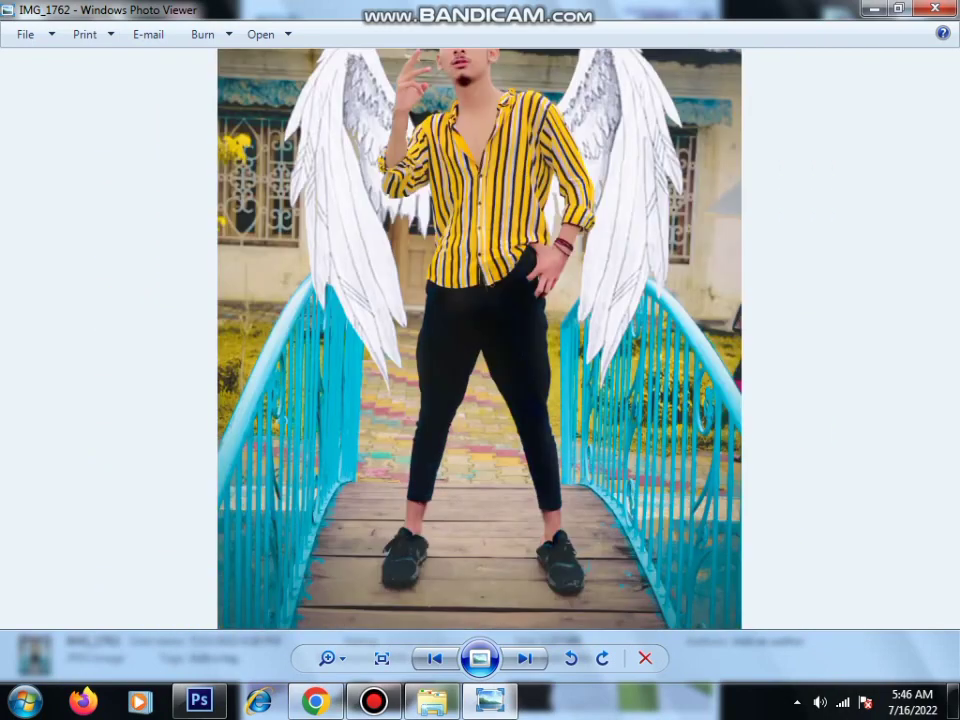
scroll(475, 200, "up", 3)
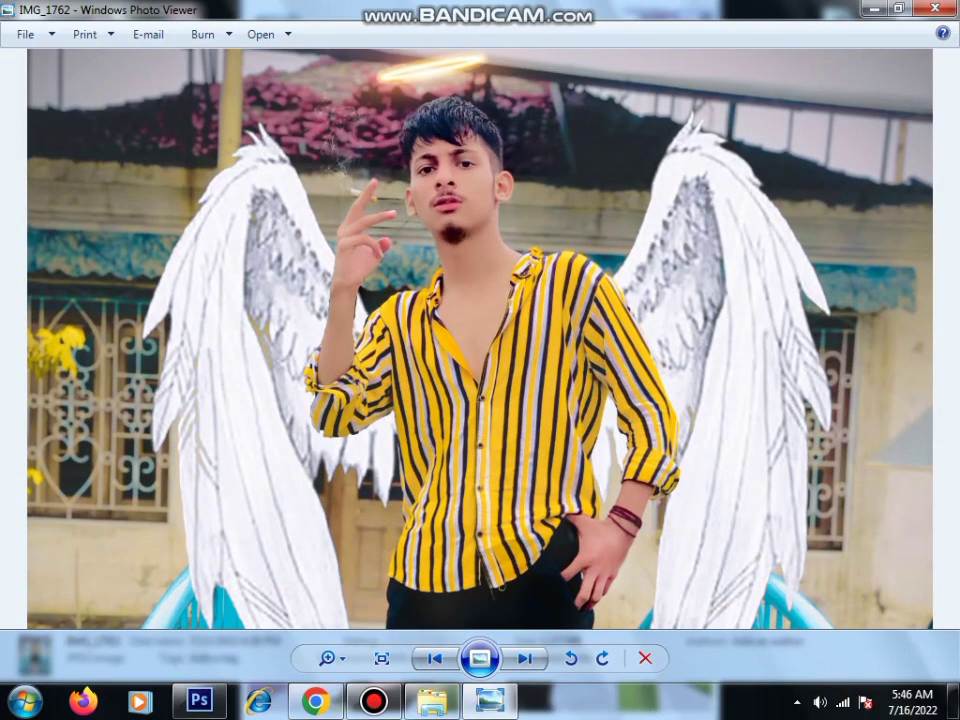
scroll(480, 340, "down", 3)
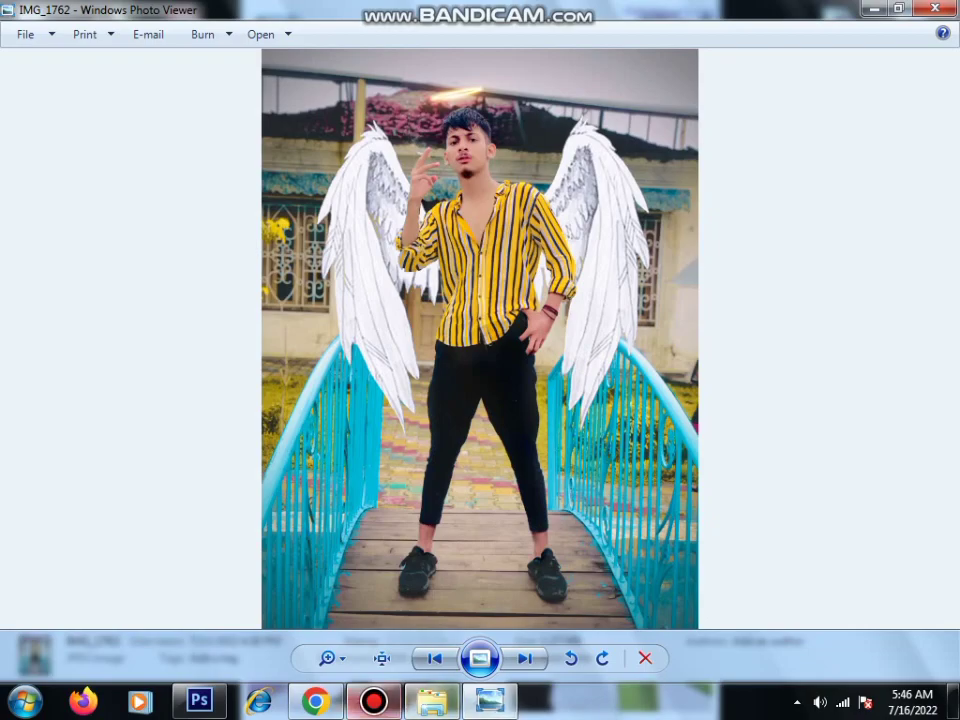